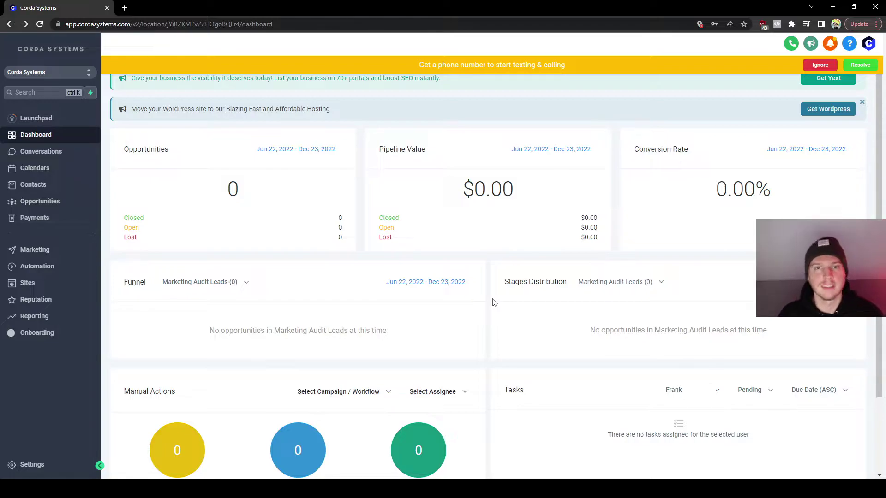
Open the account details of the Corda Systems sub-account in the agency view.
left_click(60, 75)
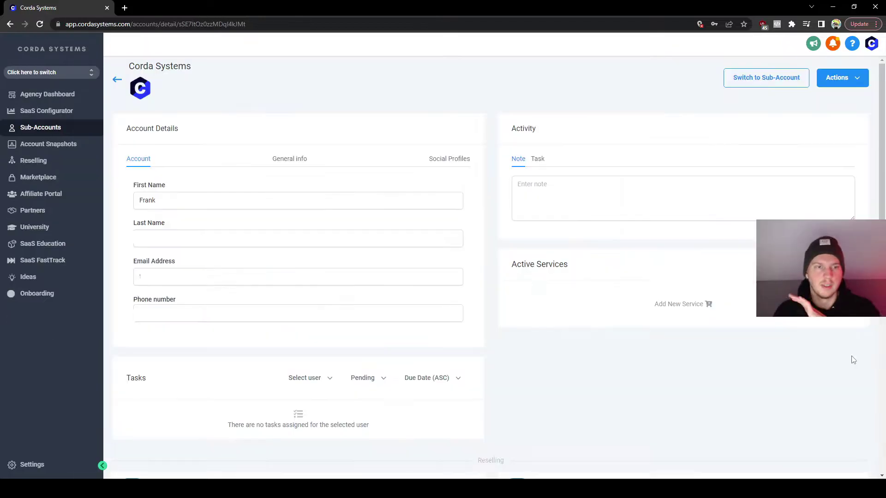
left_click(859, 79)
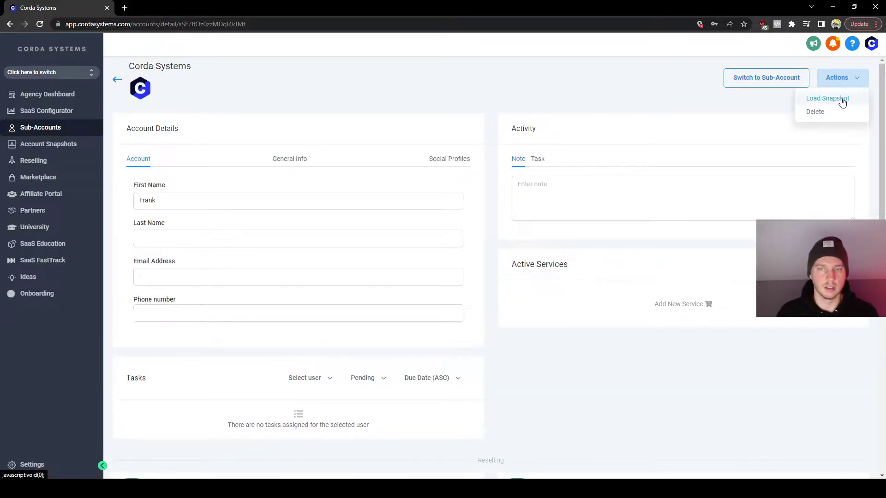
left_click(842, 99)
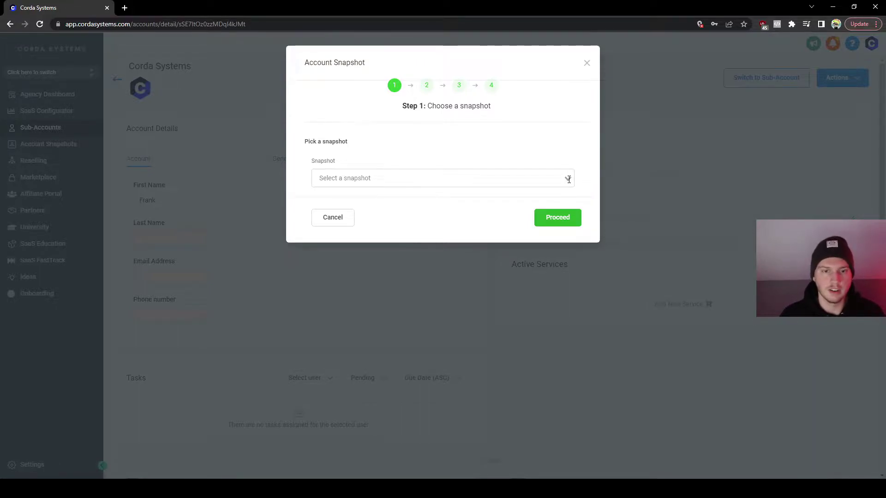
left_click(621, 220)
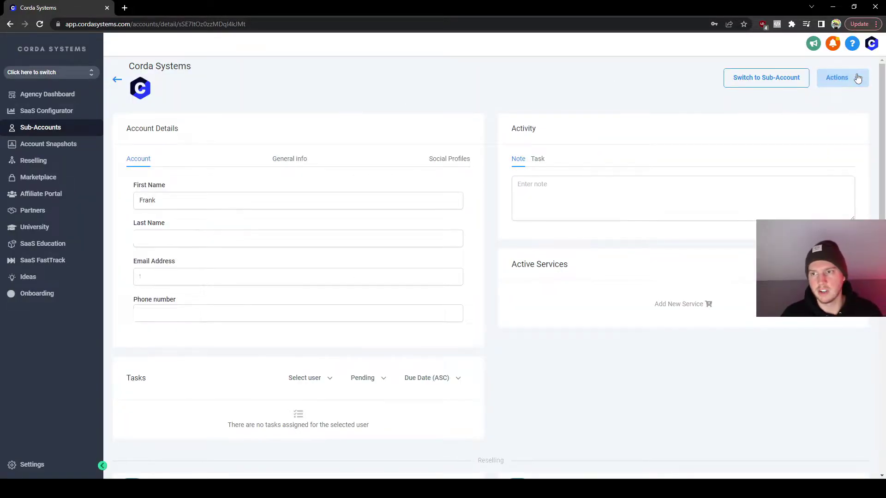
Load the "Imported - SaaS Website & Onboarding" snapshot into the Corda Systems sub-account.
left_click(843, 78)
left_click(844, 97)
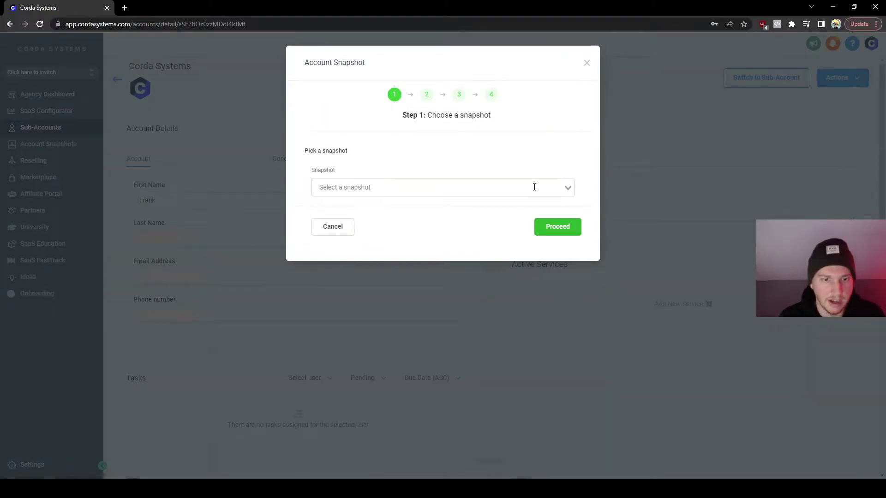
left_click(535, 187)
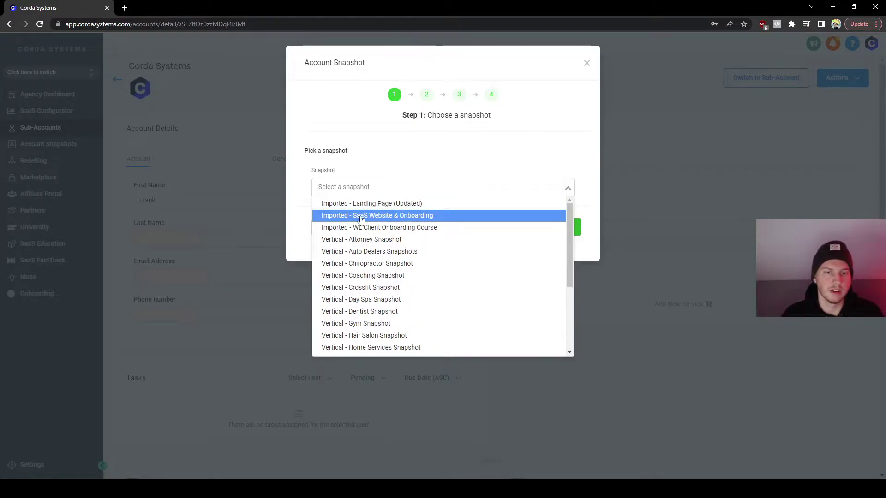
left_click(427, 217)
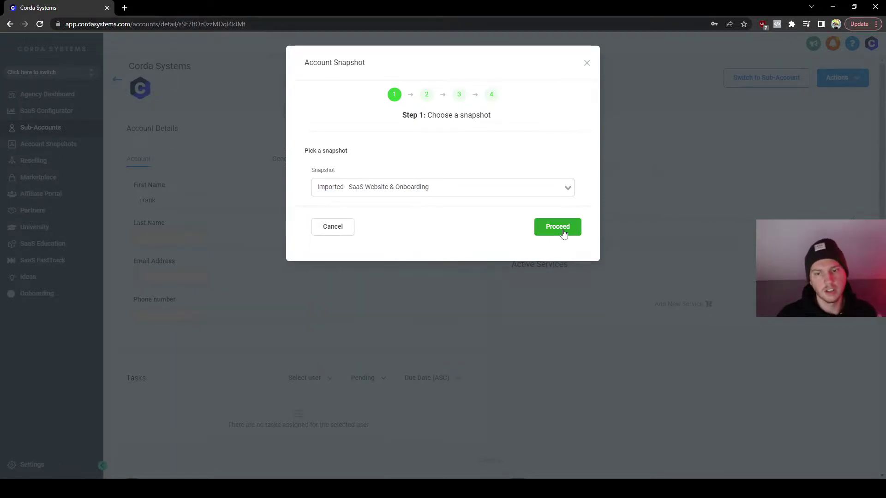
left_click(563, 235)
left_click(573, 358)
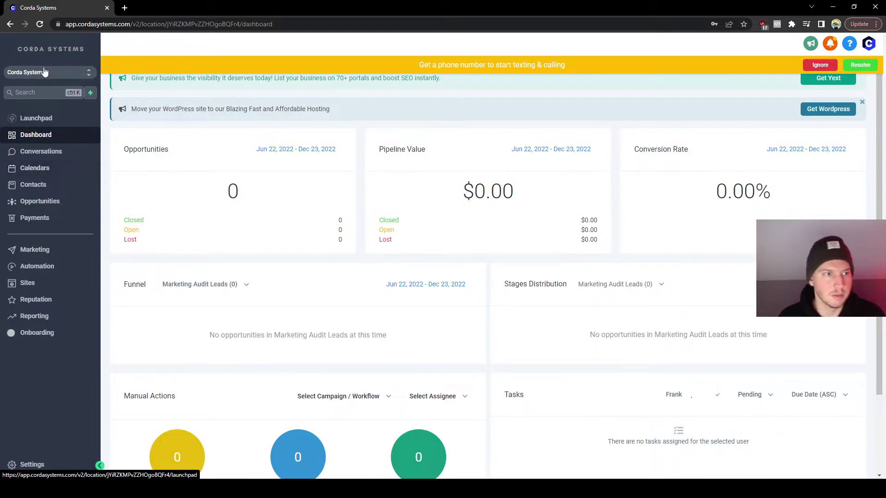
Look through the imported funnels and the pages of the SaaS Website in the Corda Systems sub-account.
left_click(58, 284)
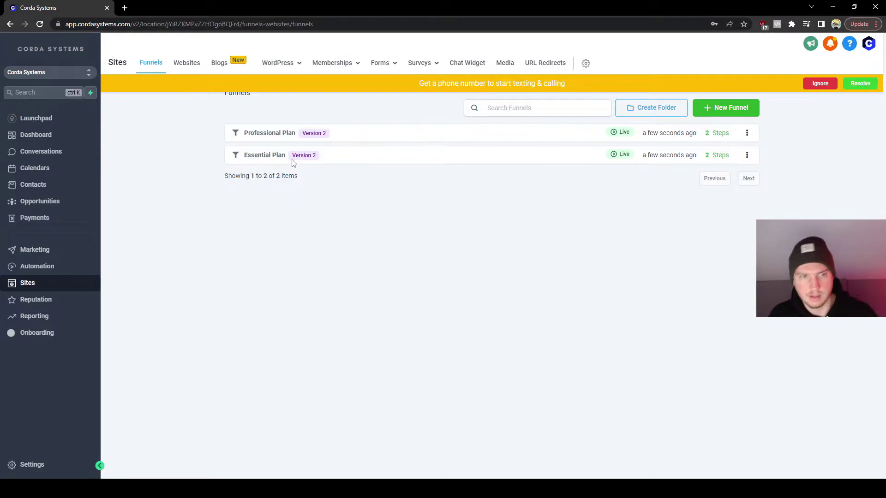
left_click(187, 66)
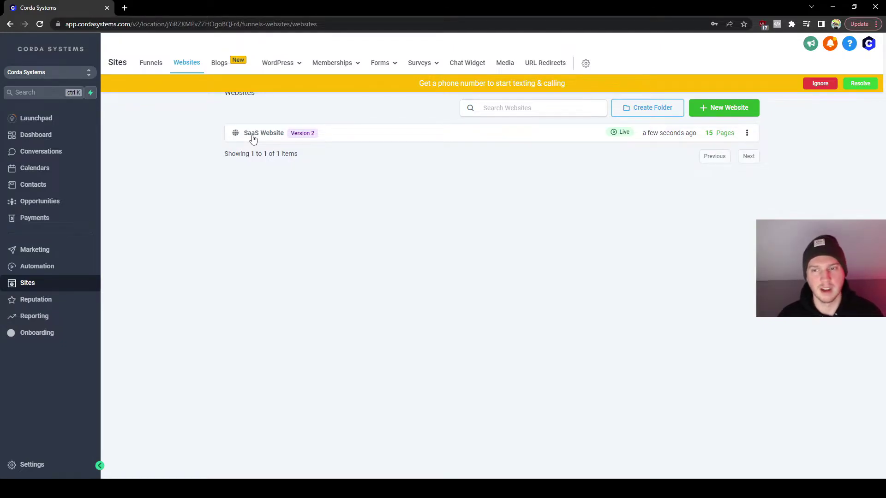
left_click(269, 139)
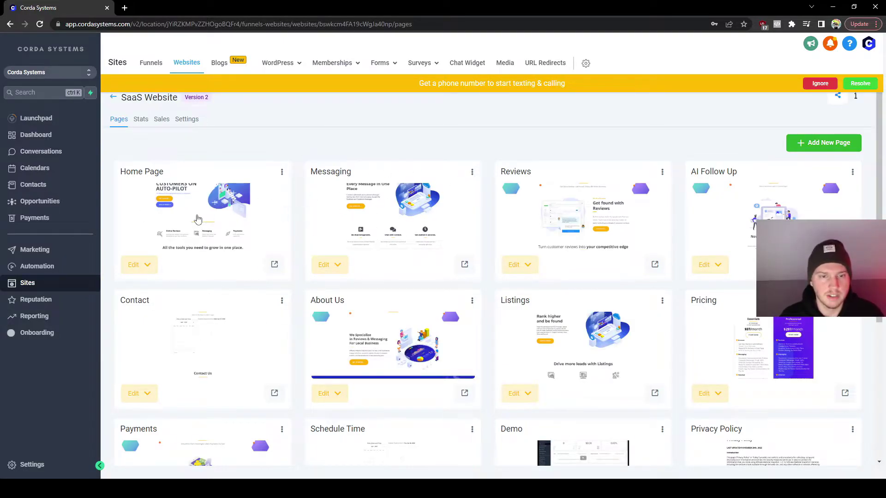
scroll(296, 229, "down", 5)
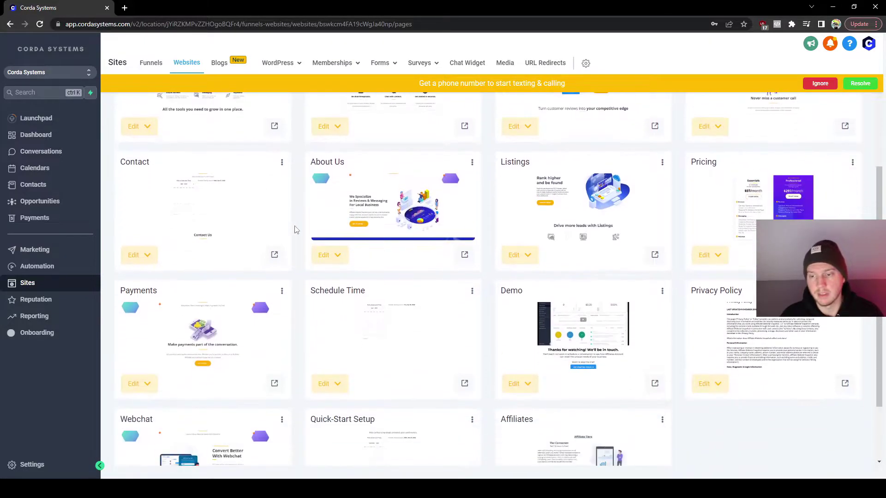
scroll(296, 230, "up", 5)
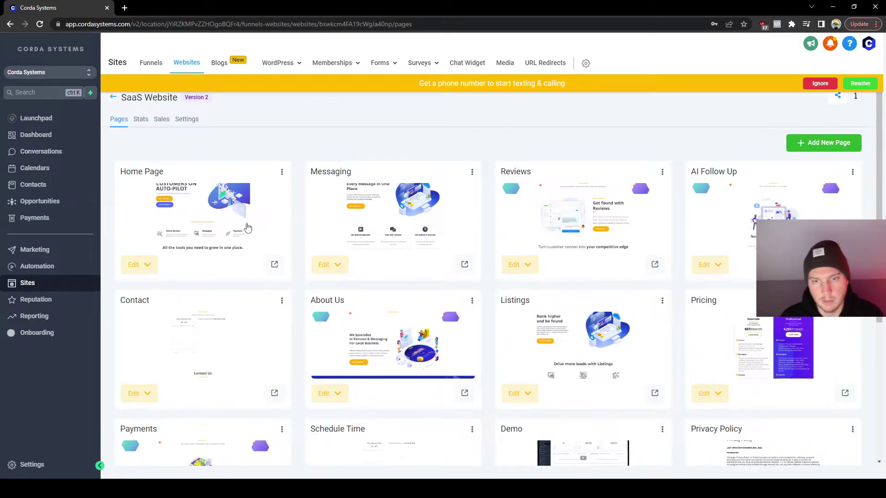
left_click(152, 63)
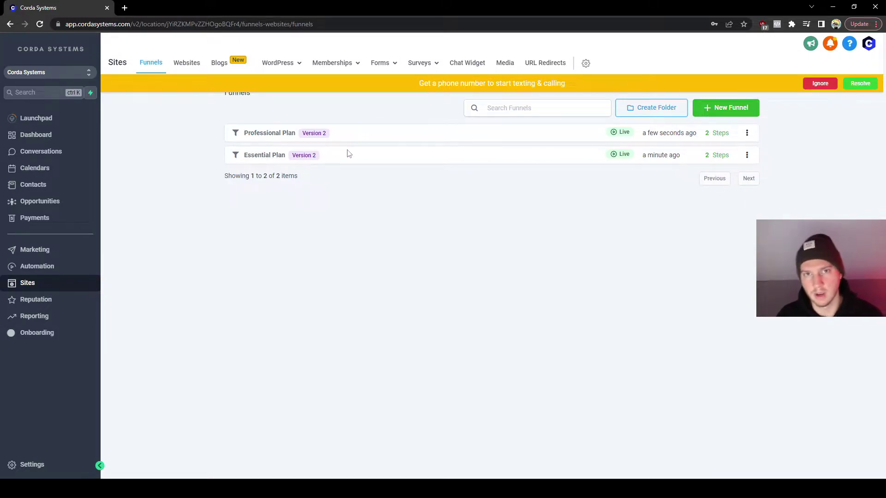
Rename the SaaS Website to "Test Account GHL" in its website settings.
left_click(187, 65)
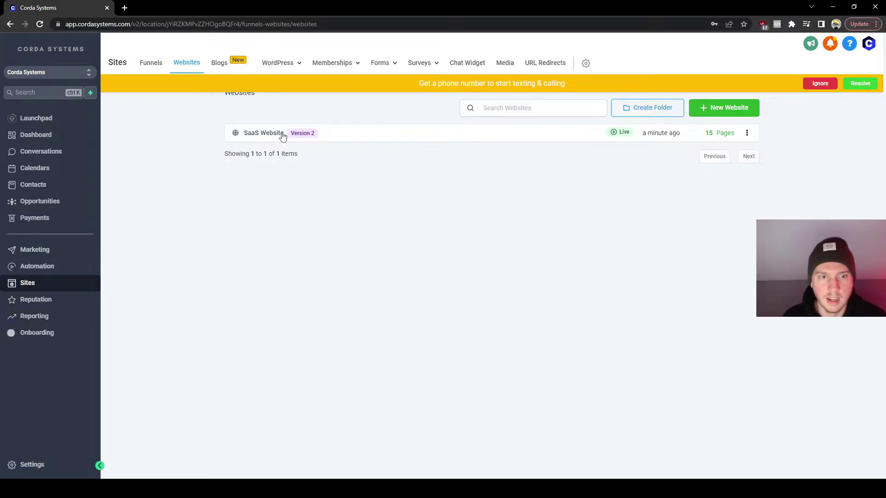
left_click(263, 133)
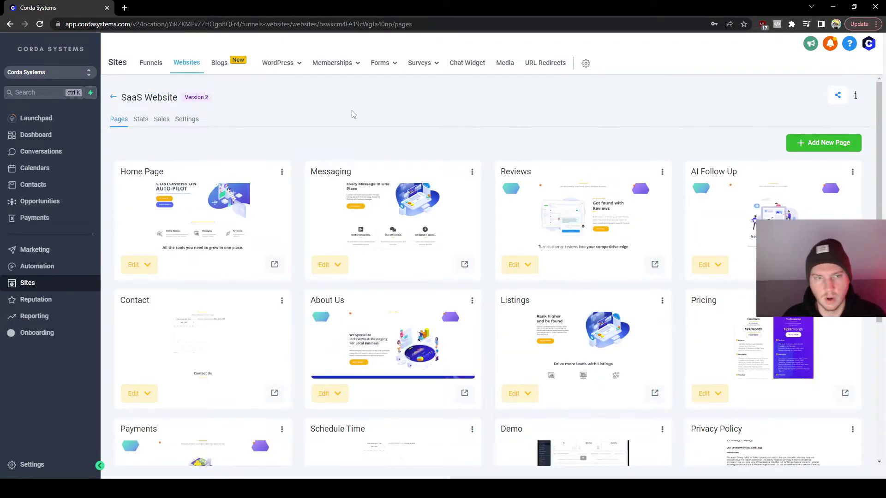
left_click(193, 121)
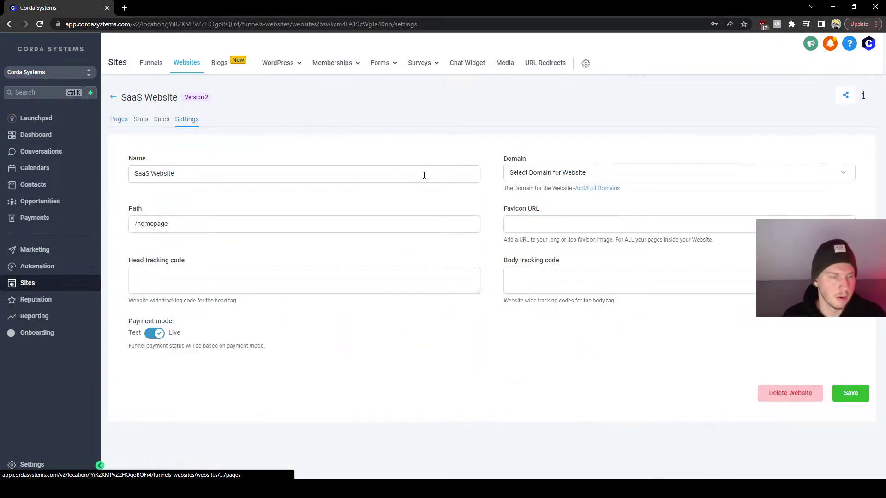
triple_click(220, 174)
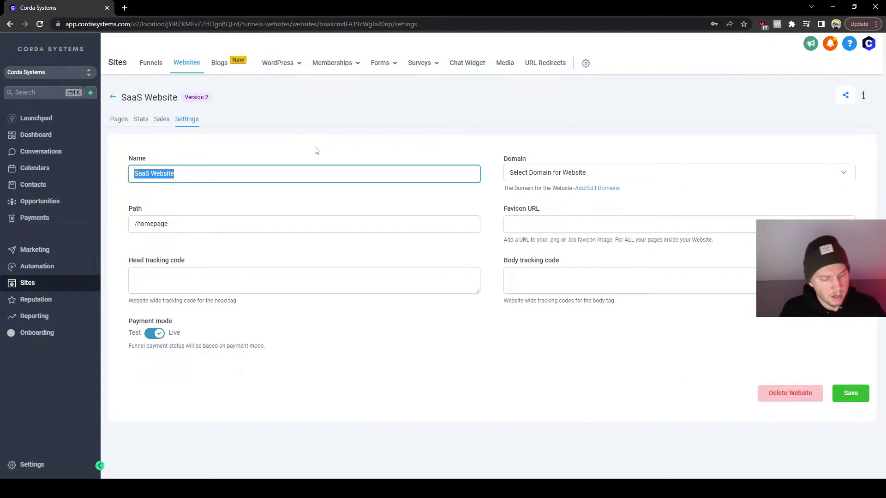
type("Test Acco")
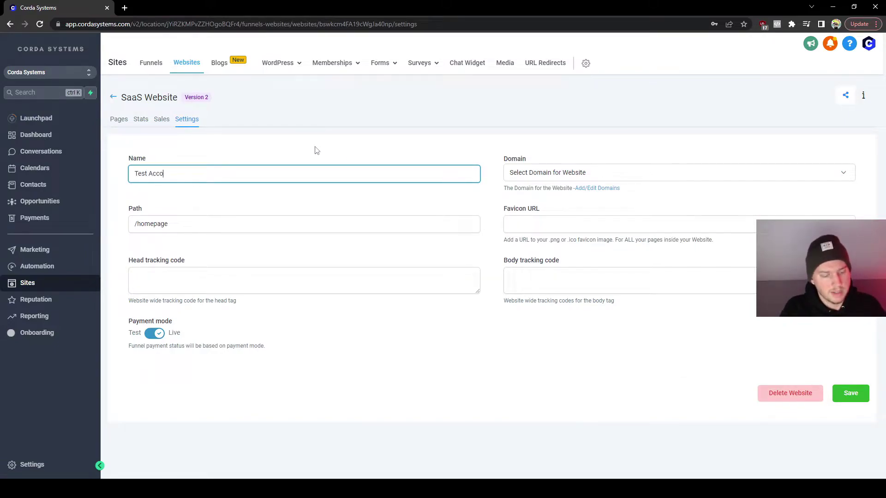
type("ubt")
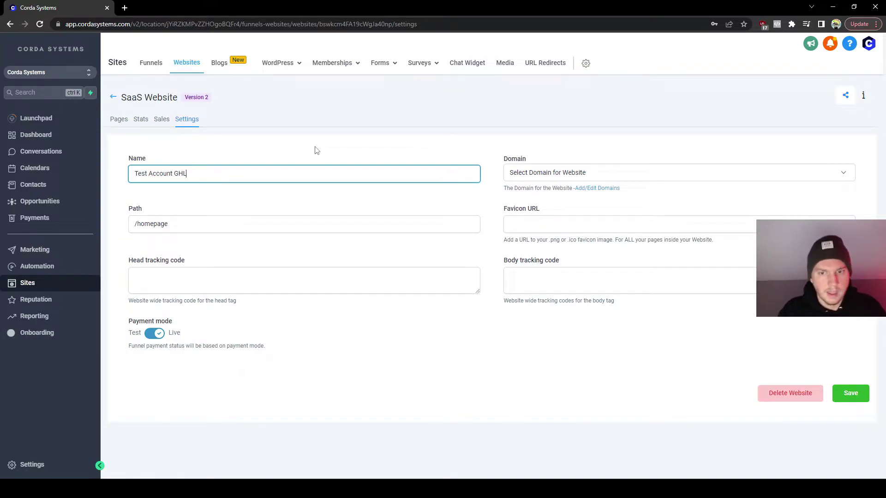
left_click(317, 150)
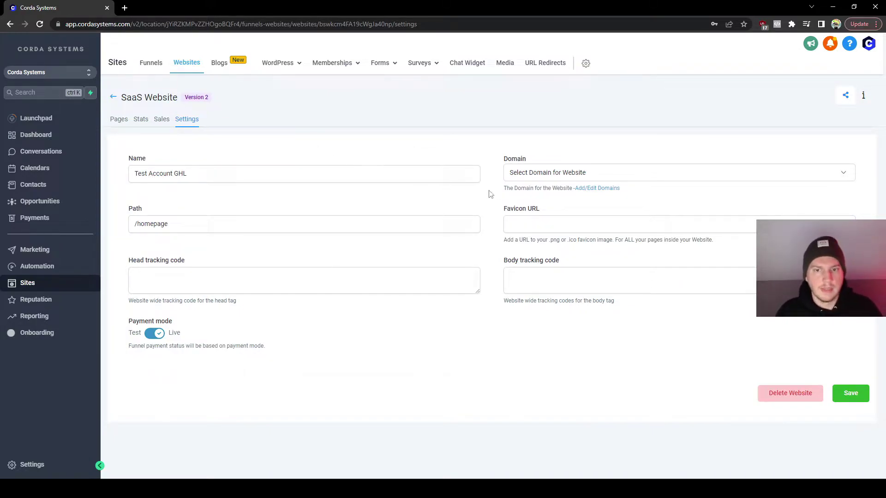
Assign the domain testing.cordasystems.com to the website, save the settings, and check that address in the browser.
left_click(642, 177)
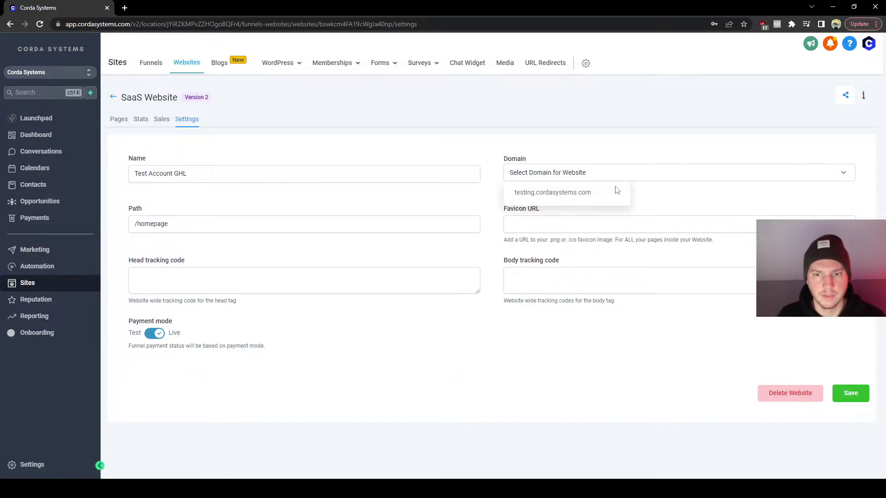
left_click(543, 196)
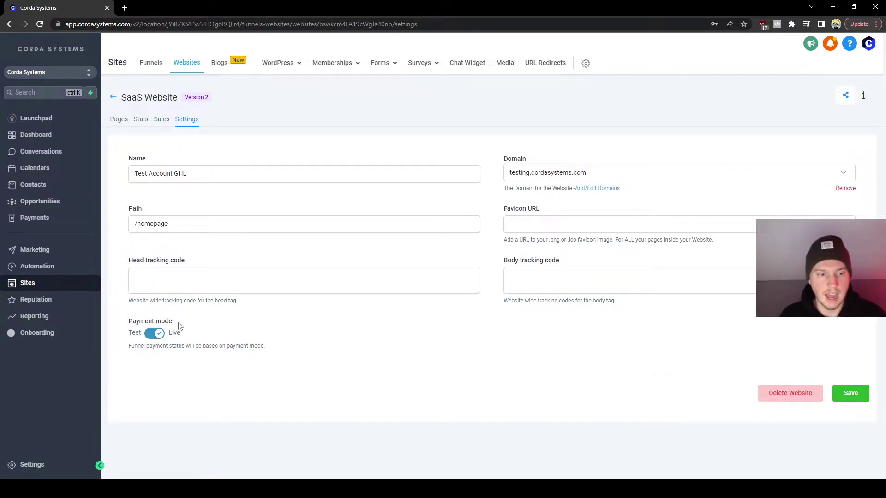
left_click(850, 393)
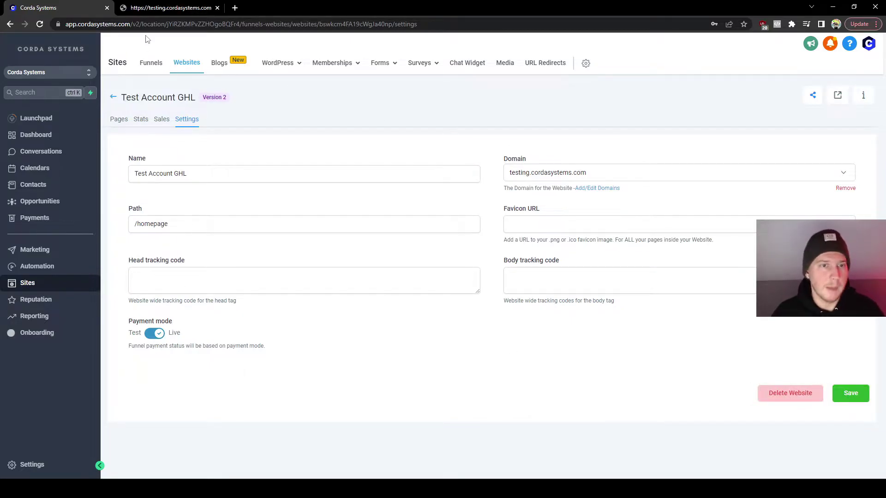
left_click(168, 8)
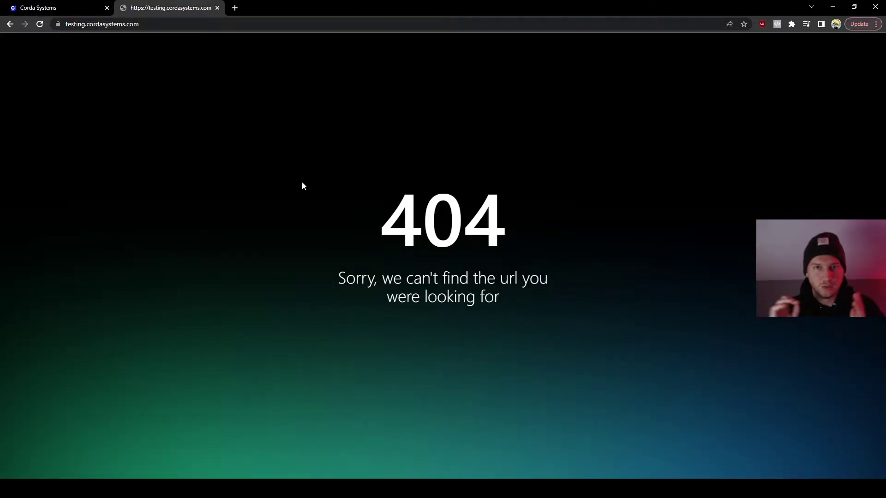
left_click(74, 7)
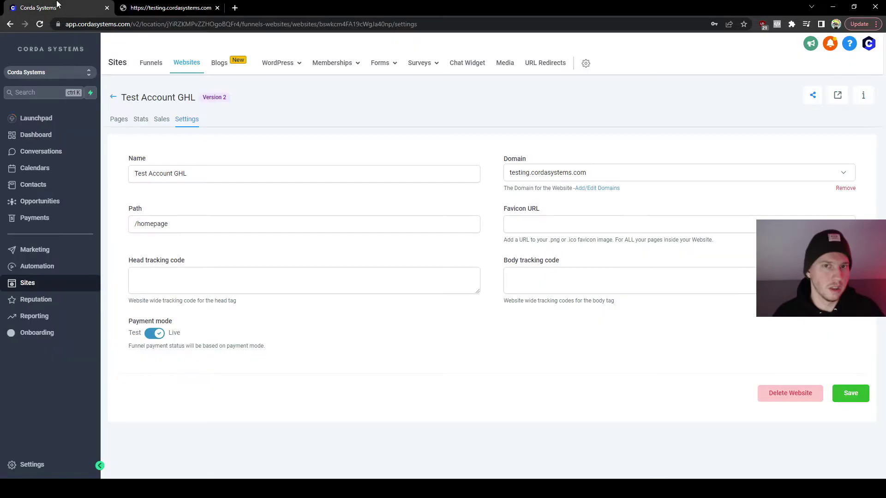
Set Test Account GHL / Home Page as the default page of the testing.cordasystems.com domain and save.
left_click(45, 465)
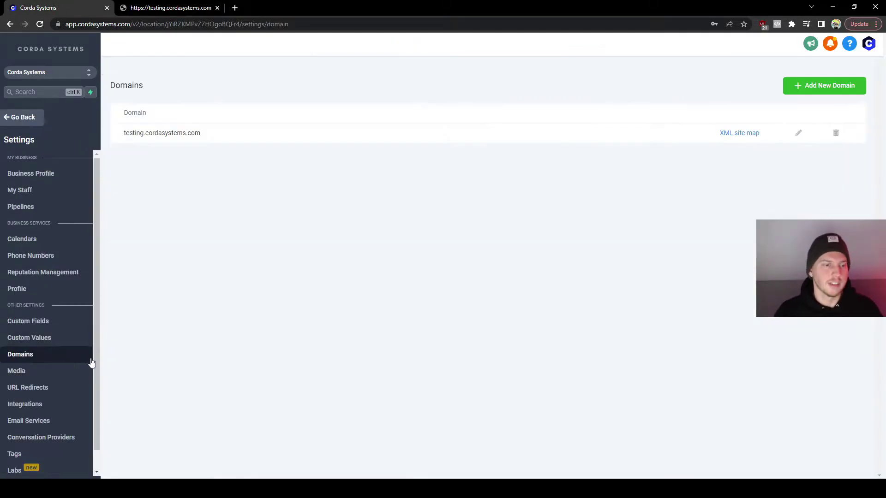
left_click(800, 135)
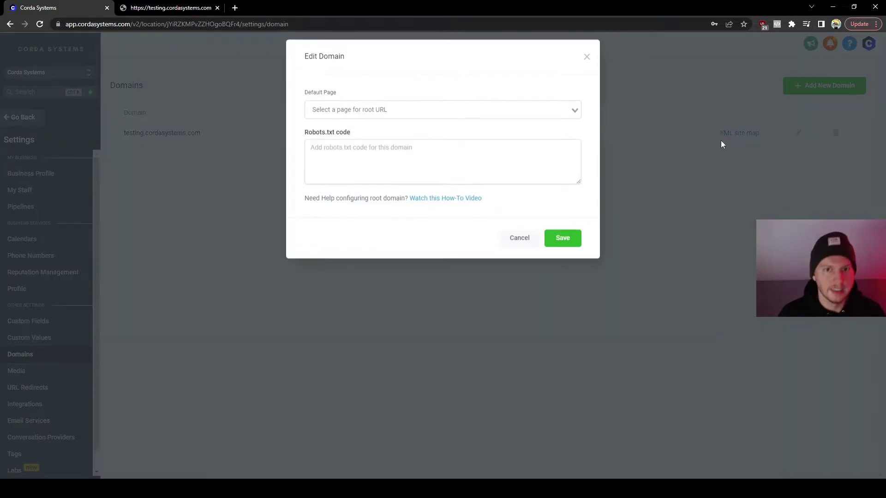
left_click(347, 116)
left_click(393, 133)
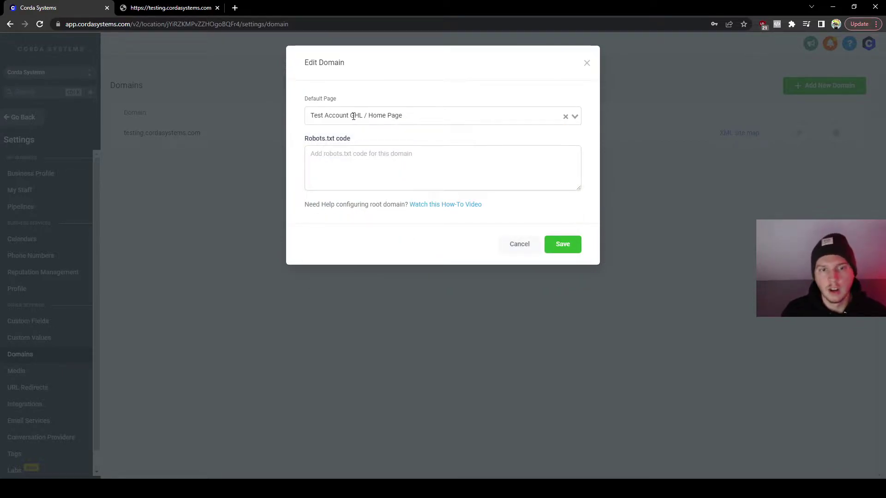
left_click(399, 118)
left_click(370, 133)
left_click(563, 244)
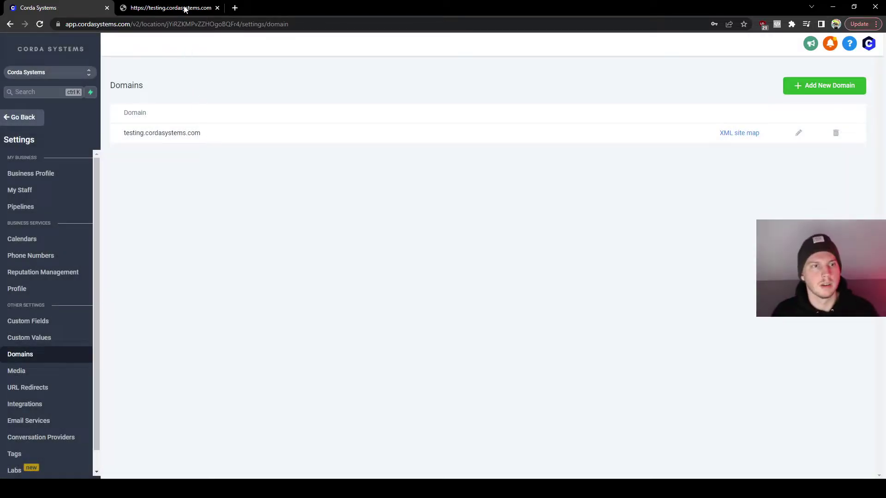
Reload testing.cordasystems.com, look through its home page, and view the customer reviews page.
left_click(185, 10)
key("F5")
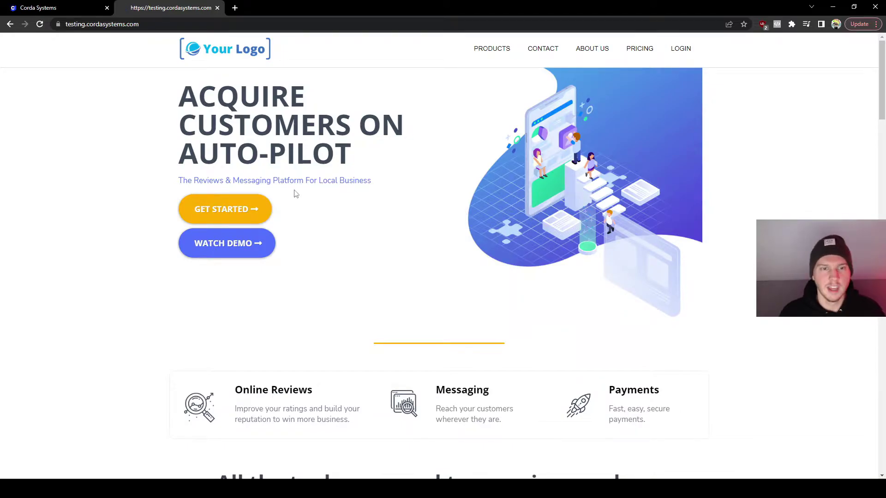
scroll(708, 210, "down", 15)
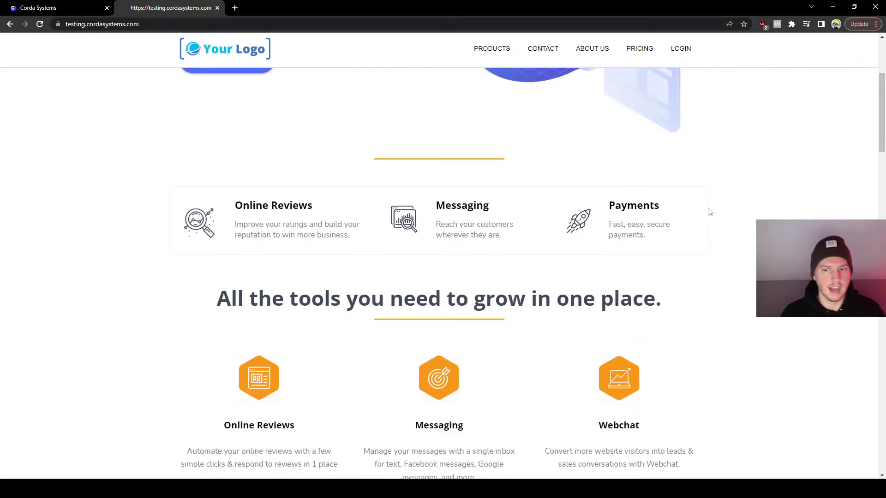
scroll(698, 176, "down", 8)
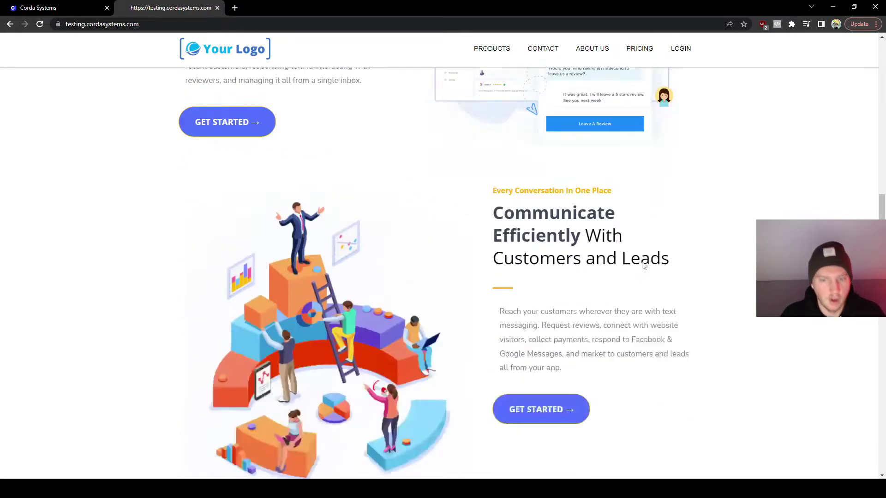
scroll(749, 284, "up", 4)
scroll(749, 284, "down", 8)
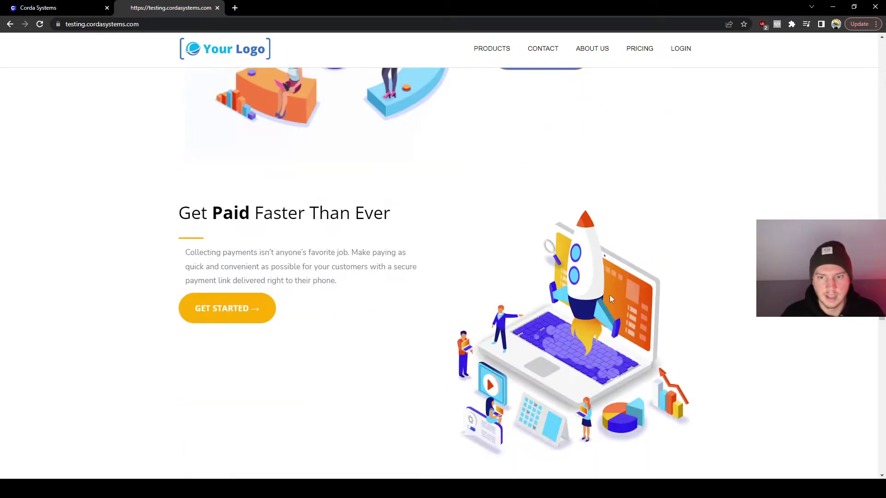
scroll(610, 295, "up", 3)
mouse_move(491, 47)
left_click(482, 70)
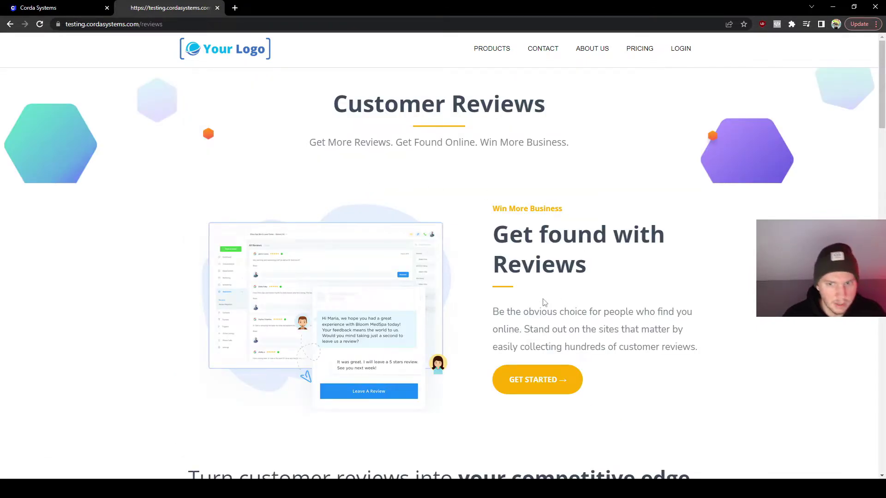
View the site's contact page, return to the home page, and check the contact form opened by Get Started.
left_click(539, 51)
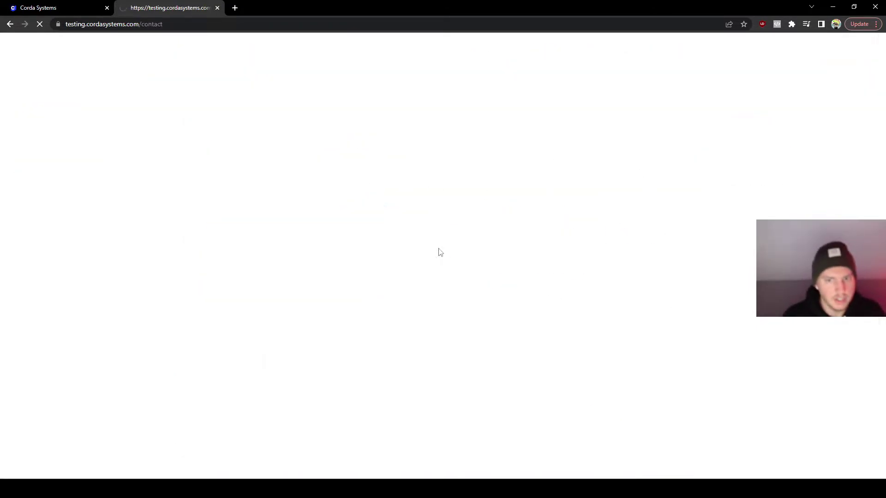
scroll(581, 251, "down", 2)
key("alt+Left")
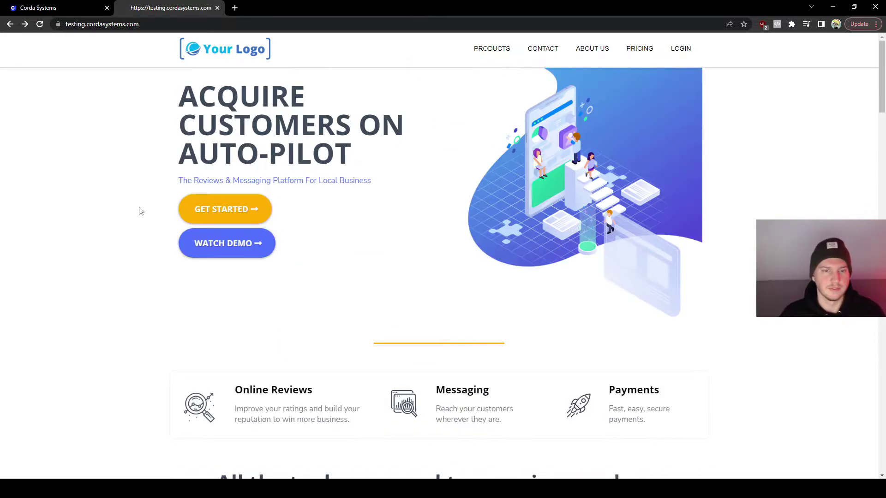
left_click(233, 207)
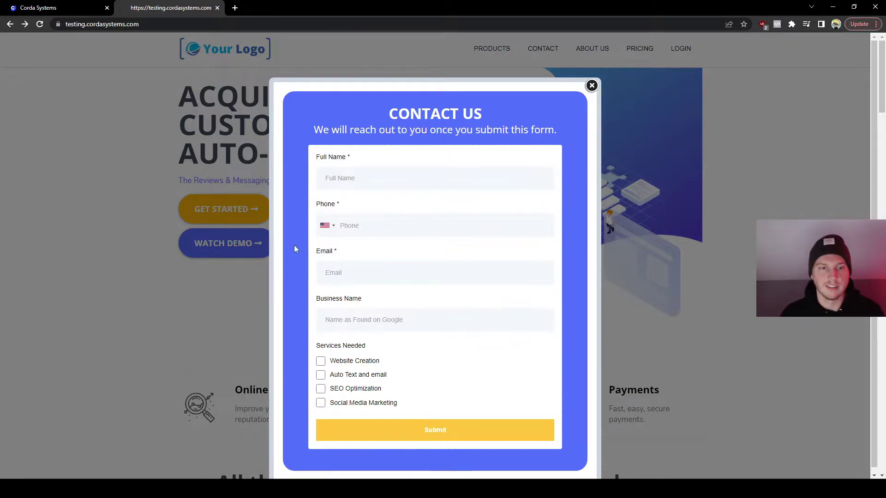
left_click(123, 143)
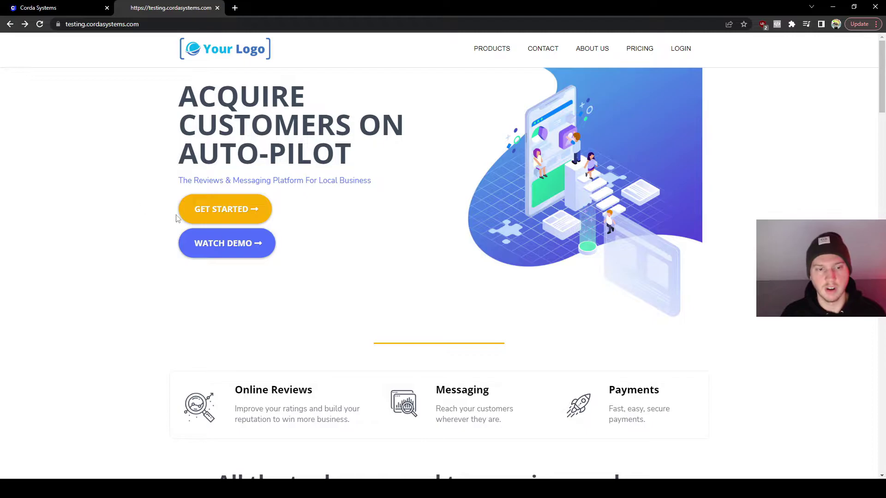
Open the Watch Demo page, play part of the demo video with its sound adjusted, and return to the home page.
left_click(222, 249)
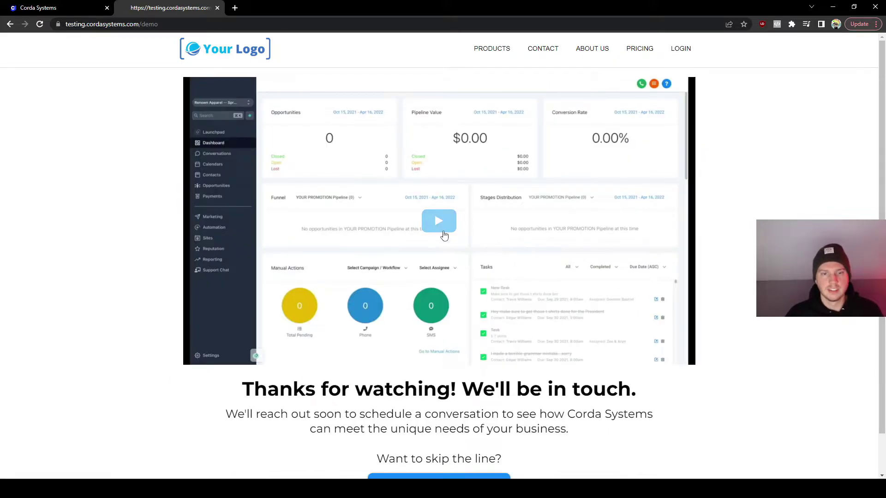
left_click(442, 233)
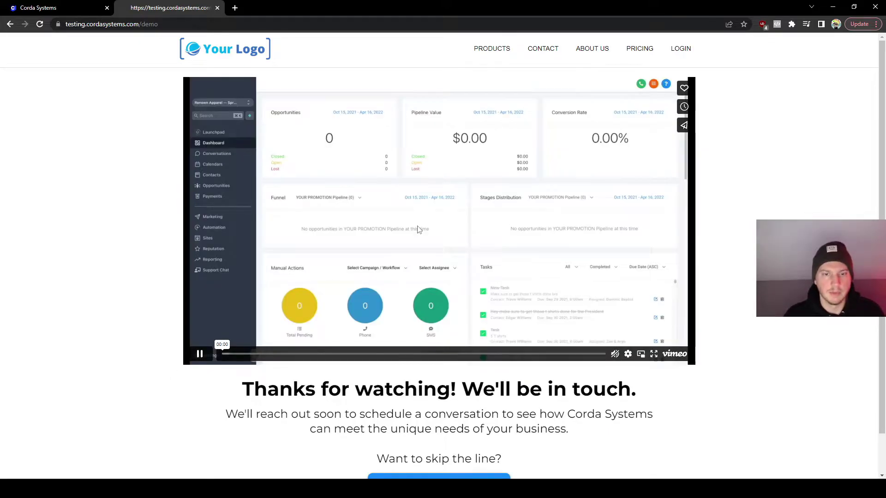
left_click(350, 194)
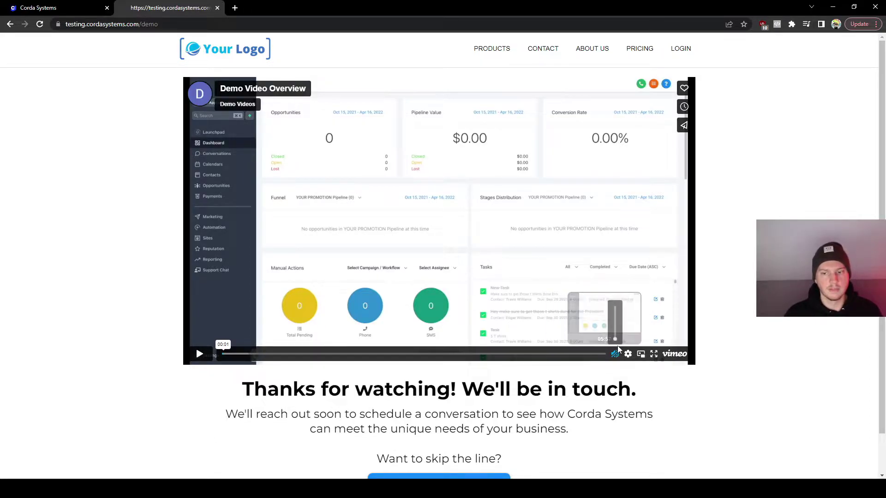
left_click_drag(614, 330, 614, 321)
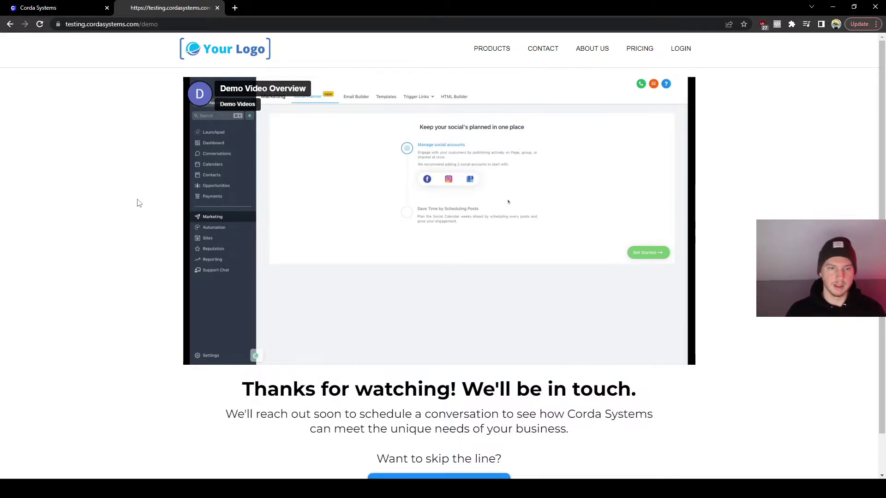
mouse_move(237, 178)
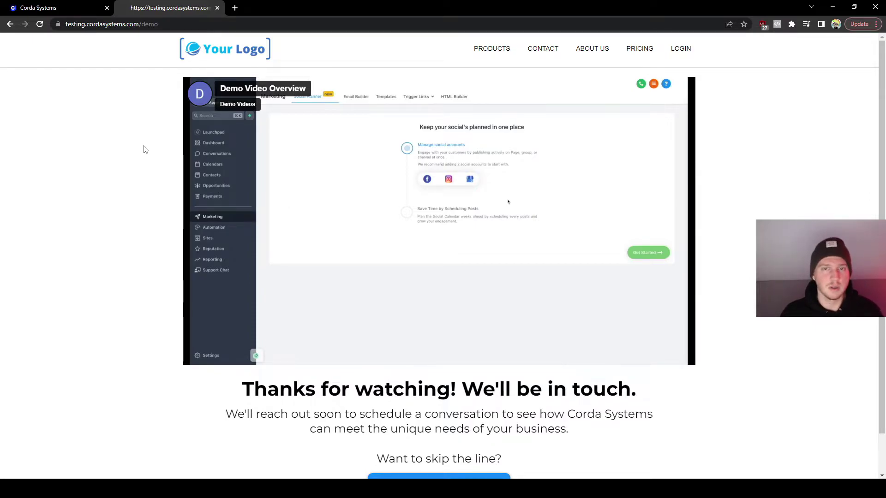
left_click(224, 354)
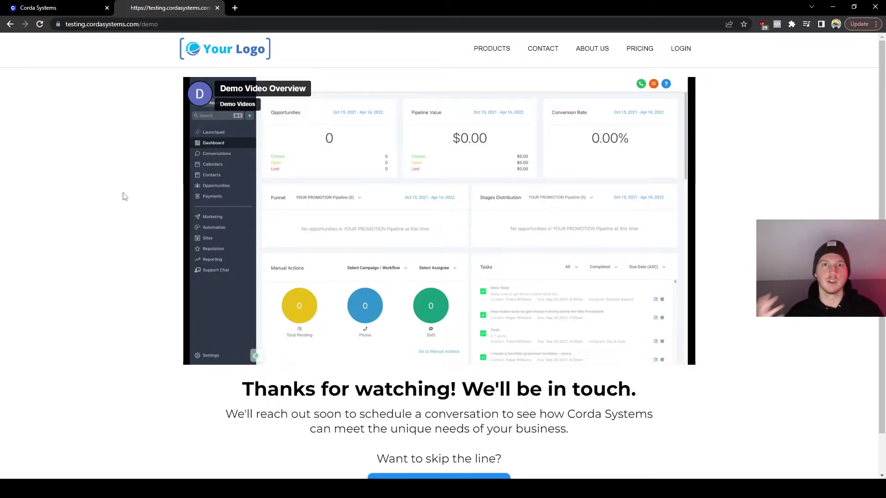
key("alt+Left")
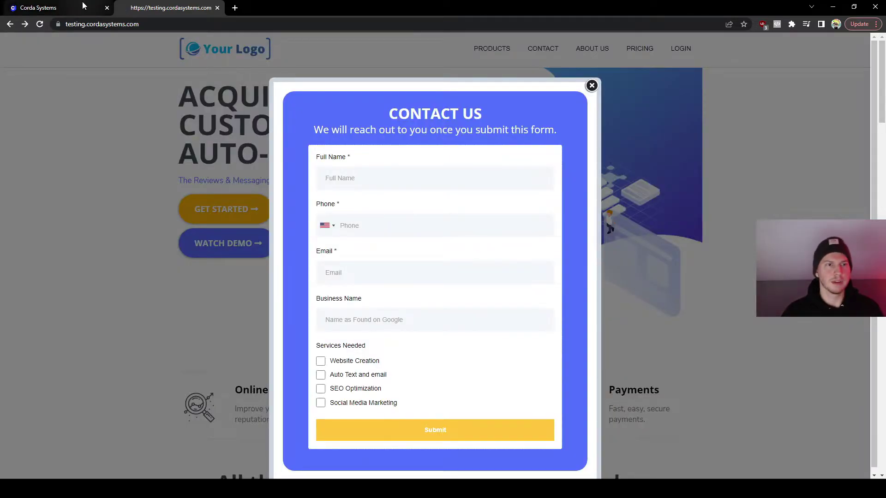
Open the Home Page of Test Account GHL for editing and bring up the navigation menu's brand logo options.
left_click(85, 6)
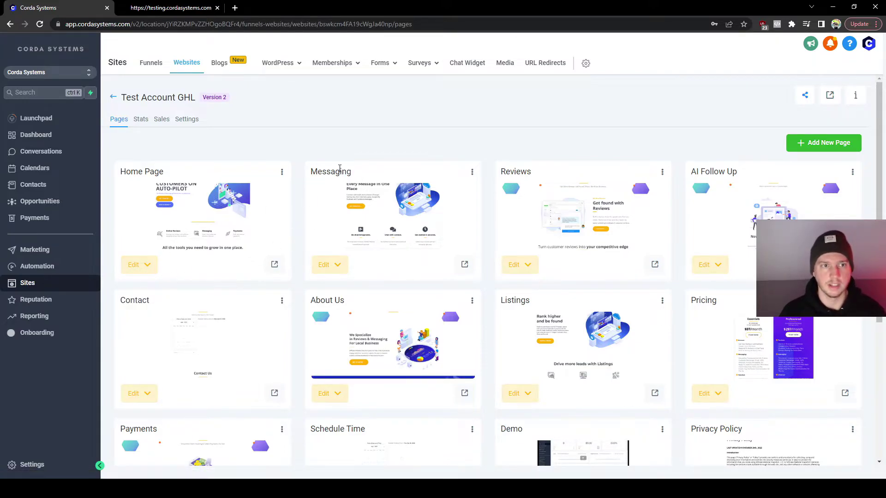
left_click(136, 265)
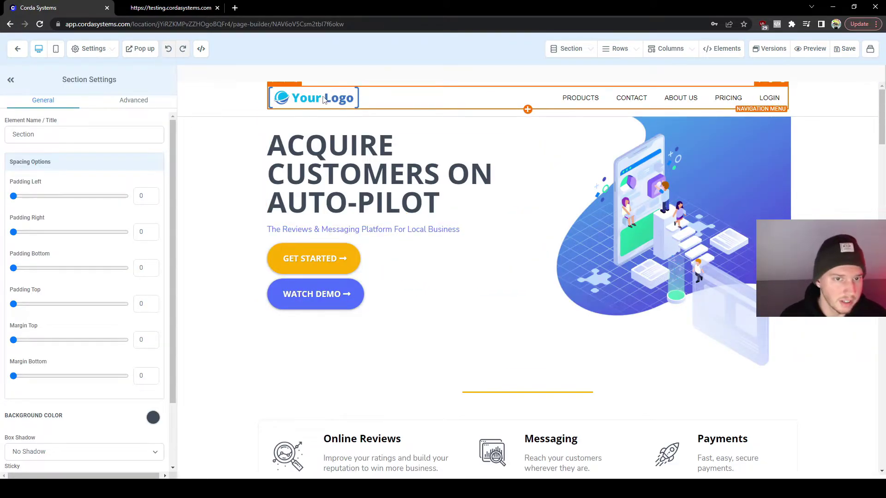
left_click(323, 101)
scroll(125, 249, "down", 5)
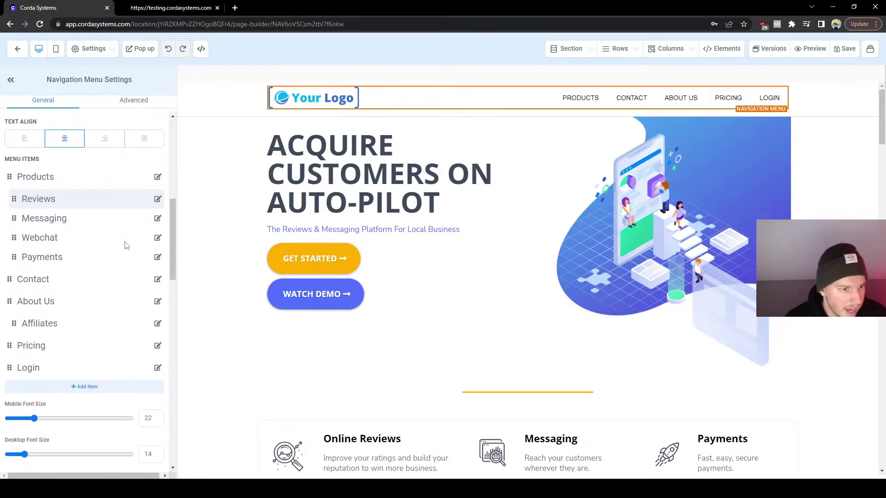
scroll(127, 245, "down", 10)
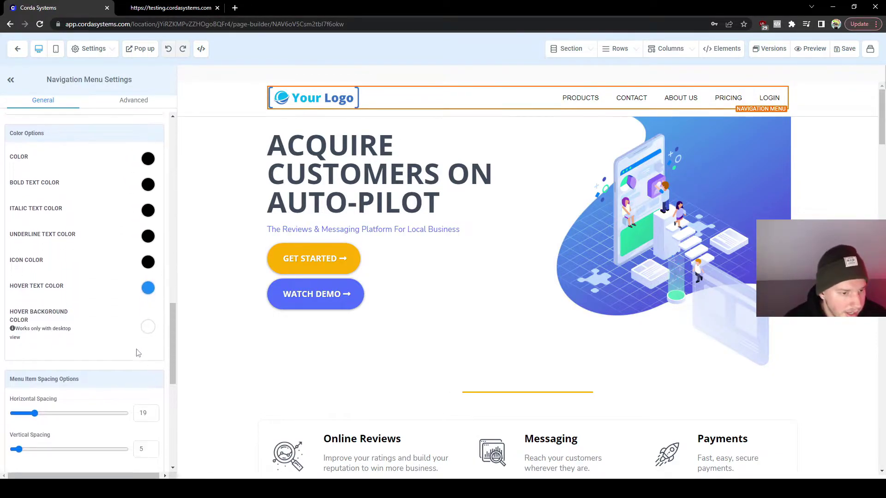
scroll(137, 353, "down", 5)
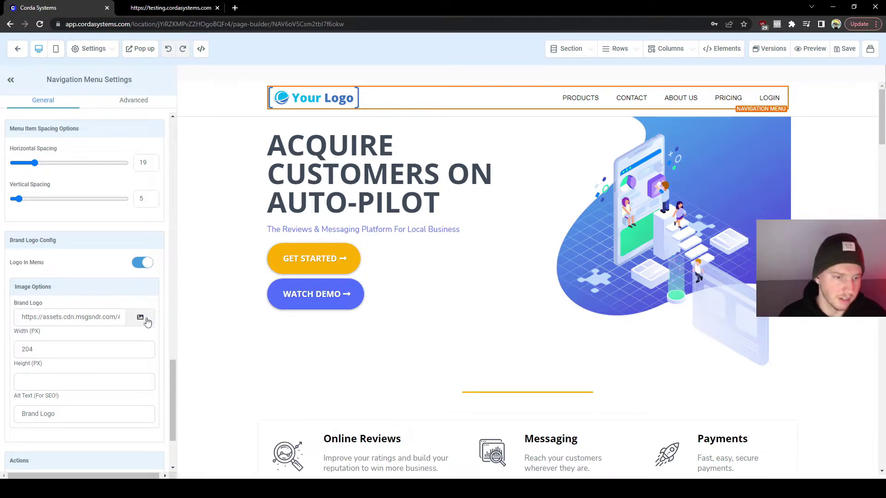
Upload Mr Jingles.png to the media library and use it as the navigation menu's brand logo.
left_click(140, 318)
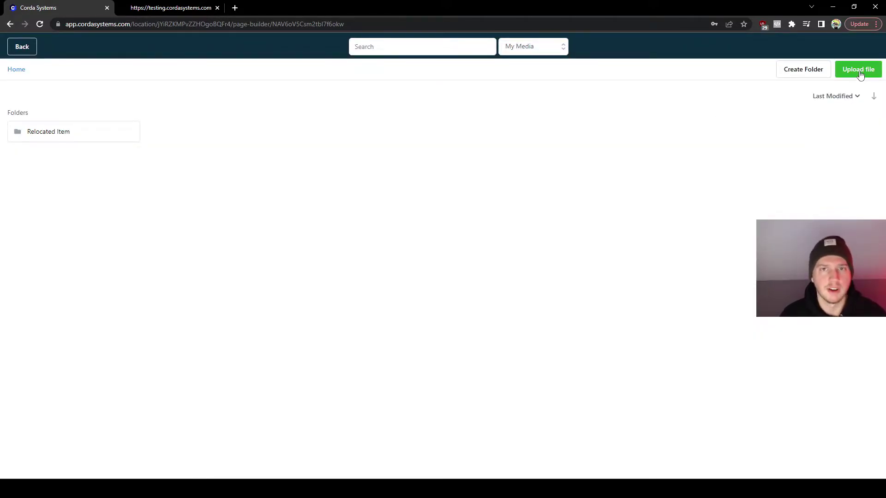
left_click(859, 70)
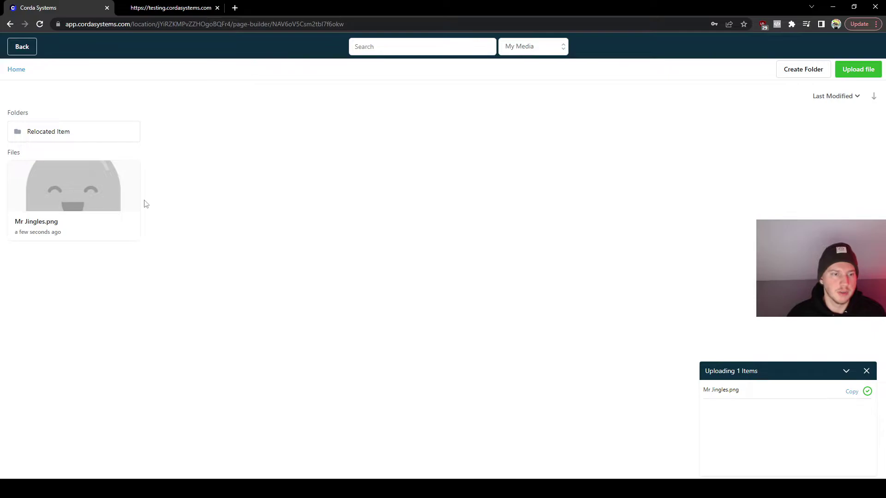
left_click(63, 189)
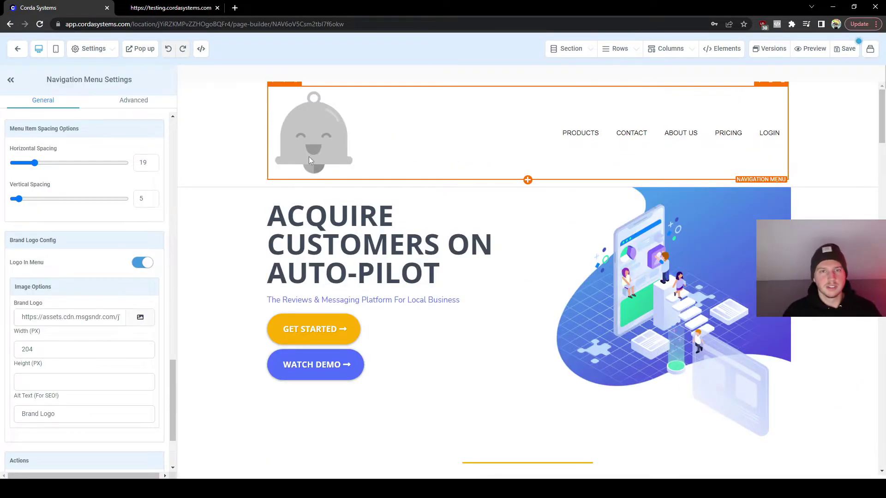
Set the brand logo's width to 75 px.
left_click(46, 354)
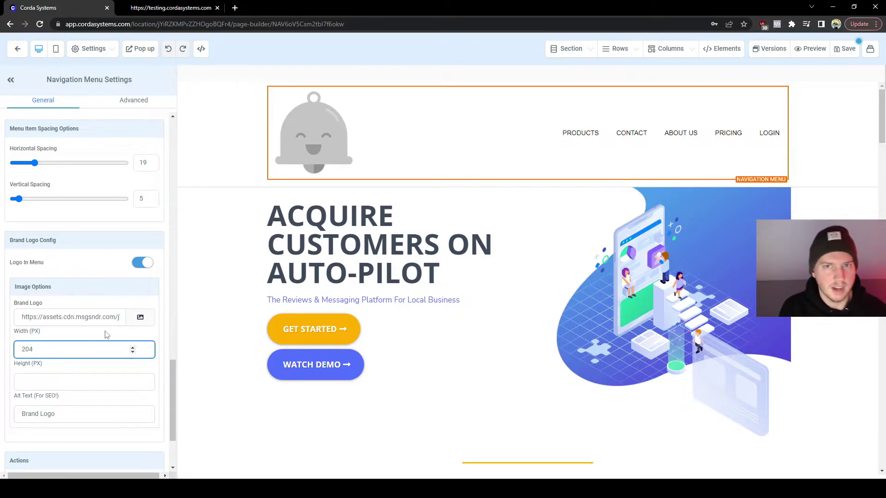
key("BackSpace")
key("BackSpace")
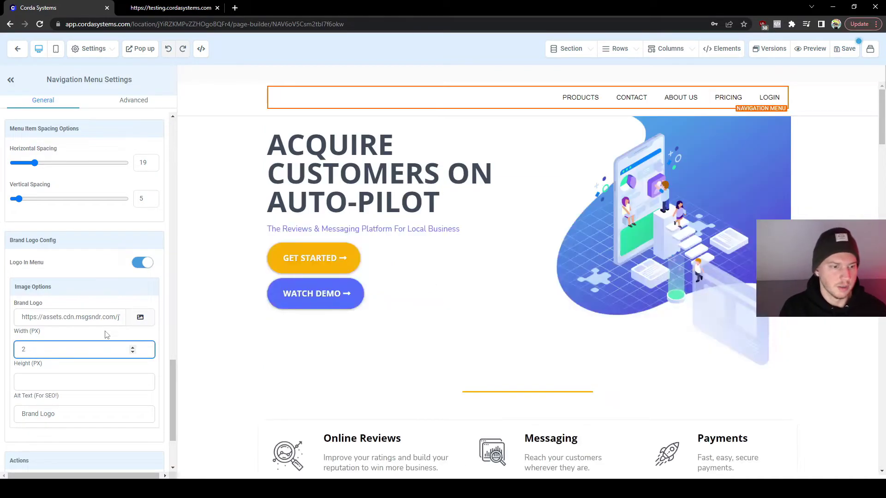
type("150")
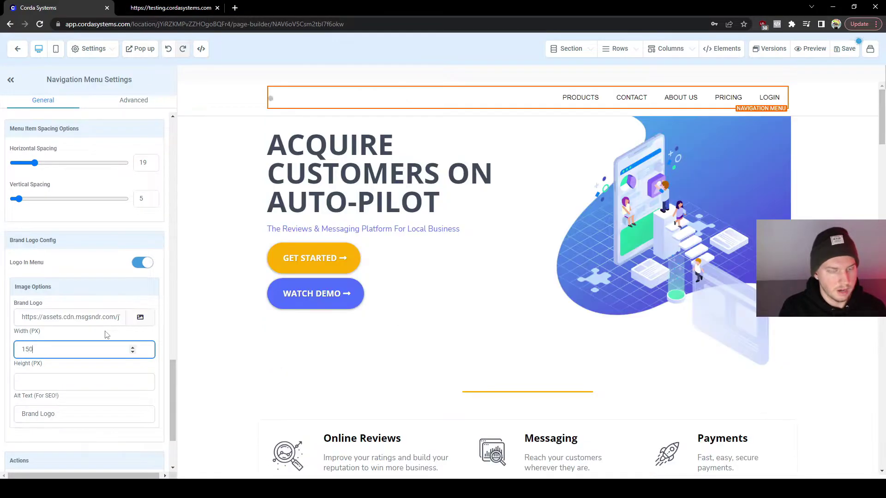
key("BackSpace")
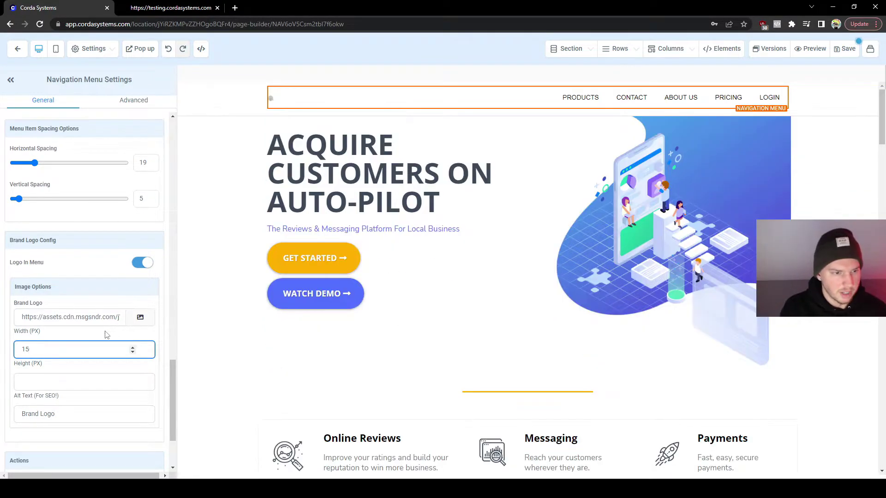
type("00")
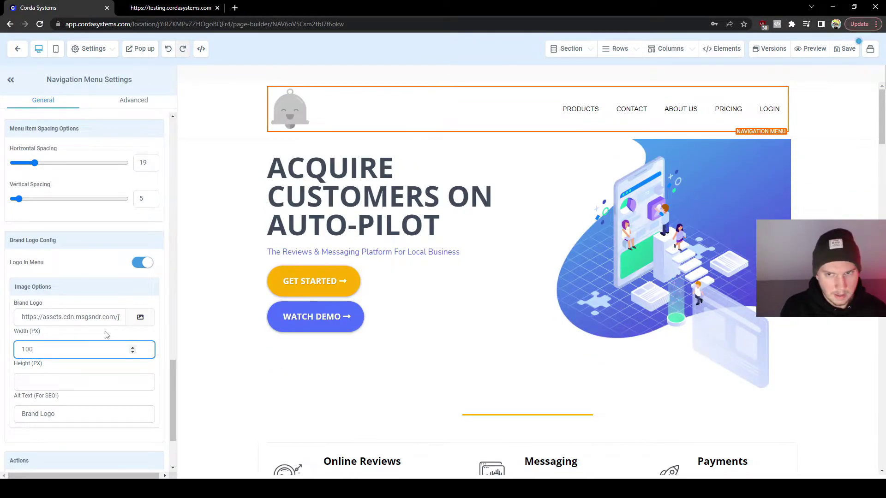
key("BackSpace")
key("BackSpace")
key("BackSpace")
type("75")
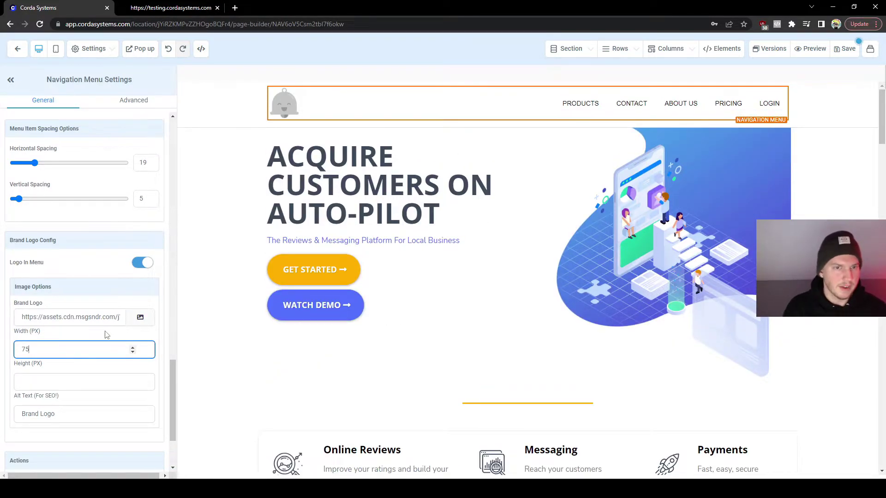
left_click(207, 287)
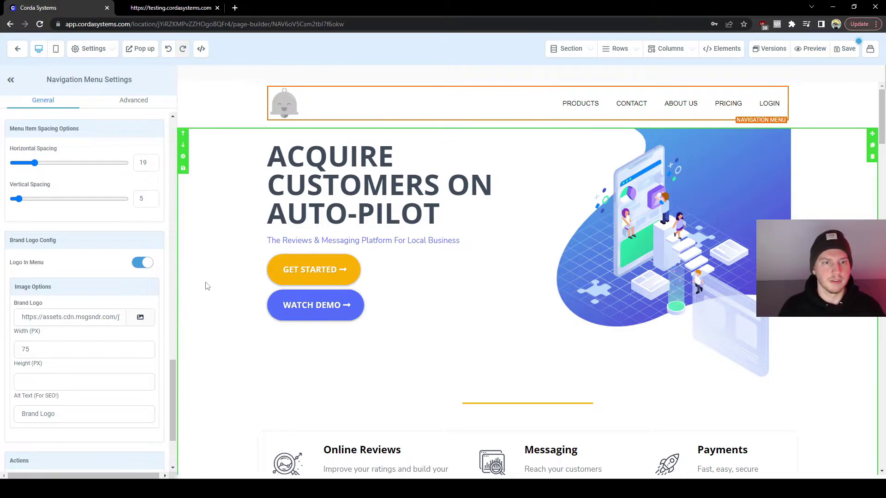
Look through the home page in the editor and inspect the settings of its hero column, headline, and image.
scroll(207, 286, "down", 9)
left_click(318, 300)
scroll(318, 299, "up", 9)
left_click(314, 135)
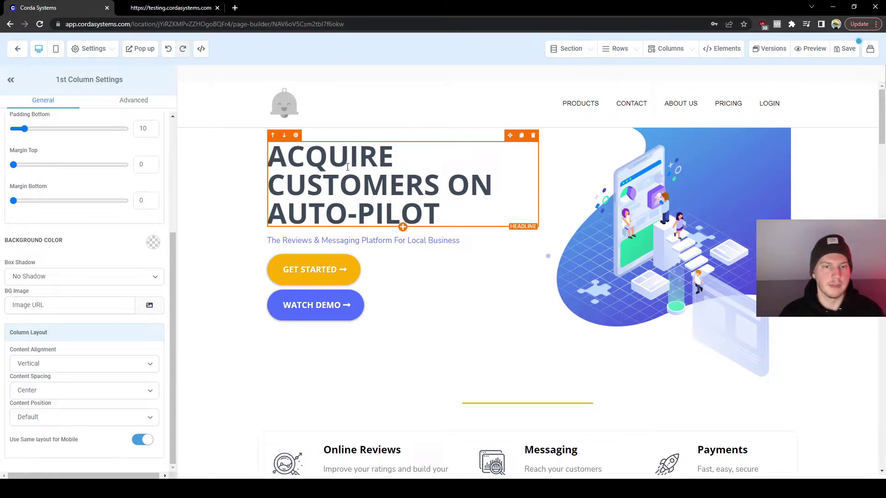
left_click(320, 172)
scroll(525, 263, "down", 2)
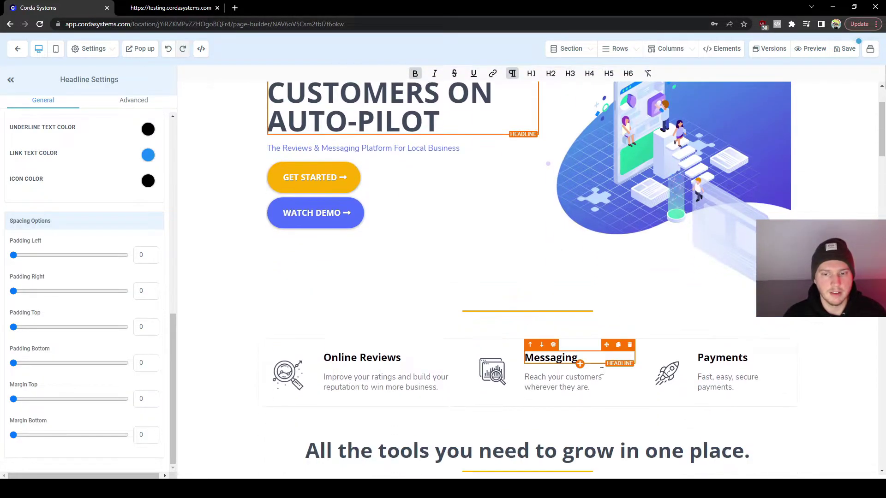
scroll(593, 343, "up", 2)
left_click(593, 343)
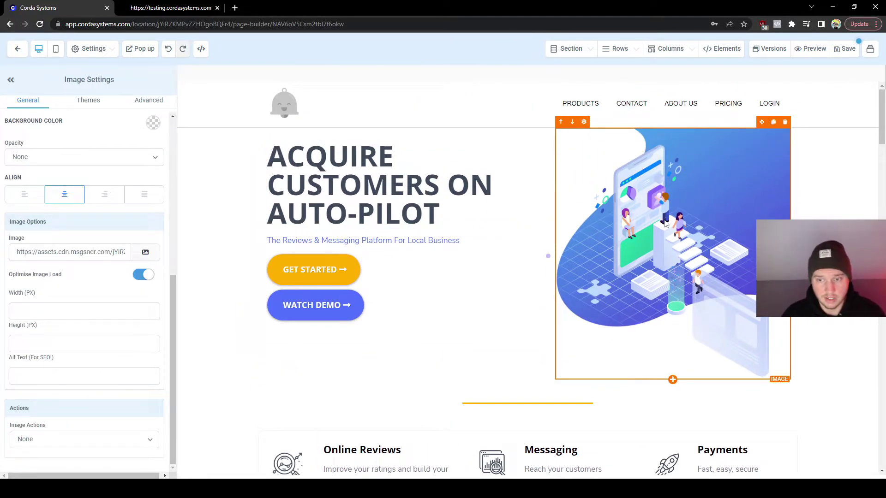
Replace the hero headline text with "TEST ACCOUNT".
left_click(418, 161)
key("ctrl+a")
type("T")
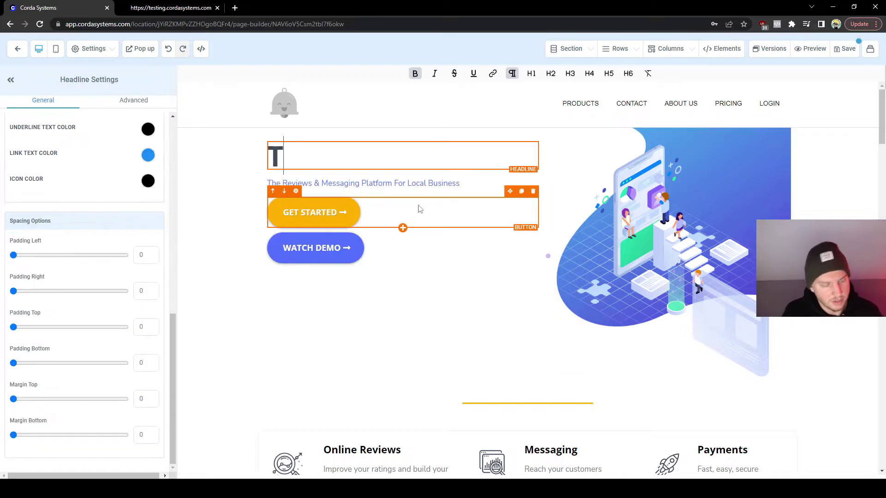
type("EST ")
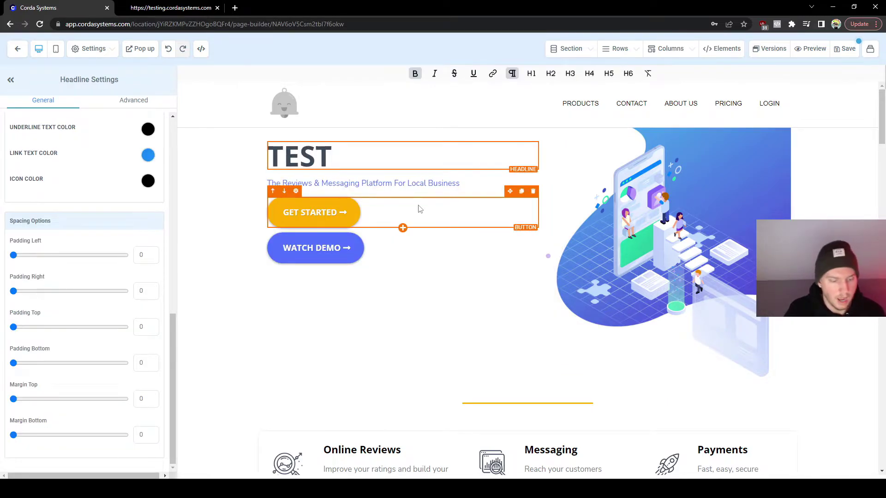
type("ACCOUNT")
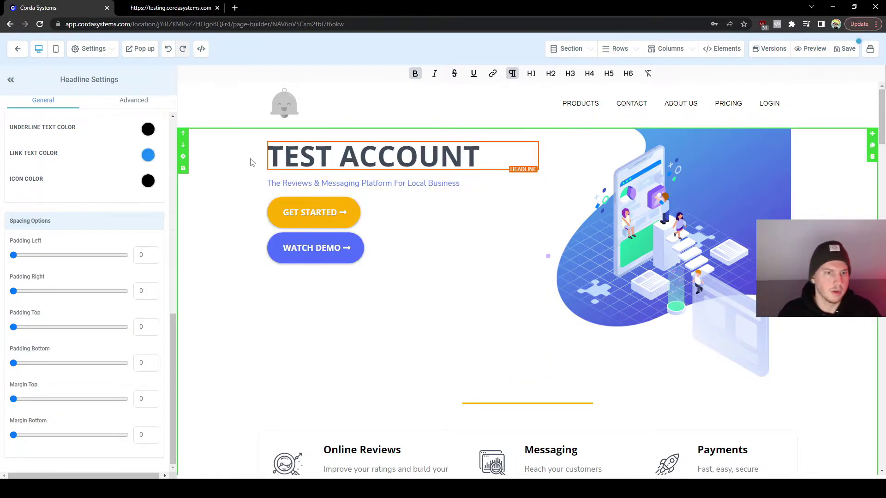
left_click(249, 162)
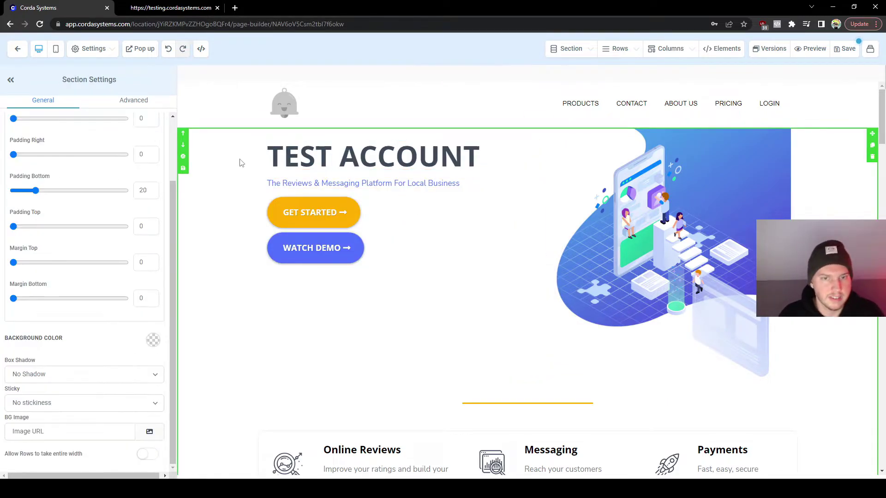
Save the home page, accept the global section changes, and keep the existing SEO meta data.
left_click(845, 50)
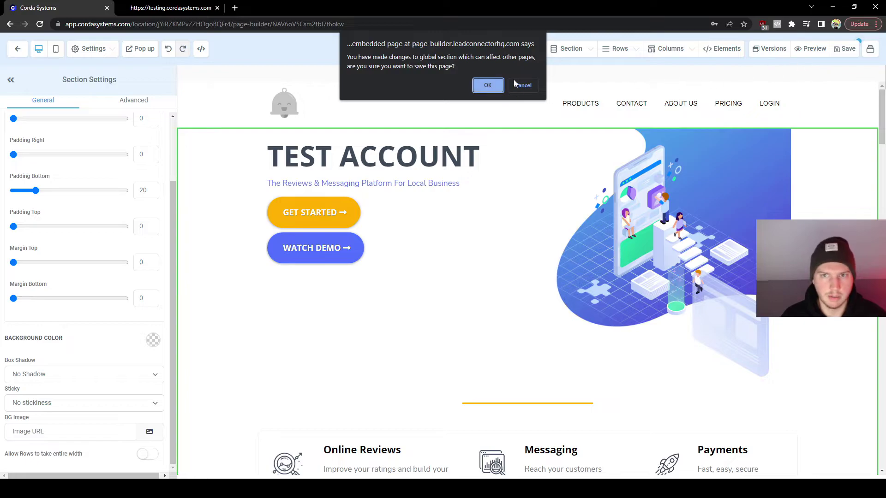
left_click(488, 87)
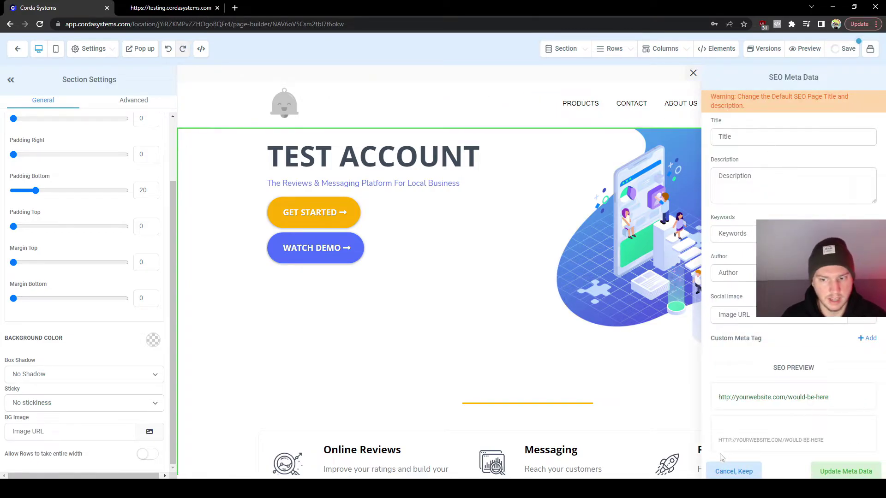
left_click(737, 475)
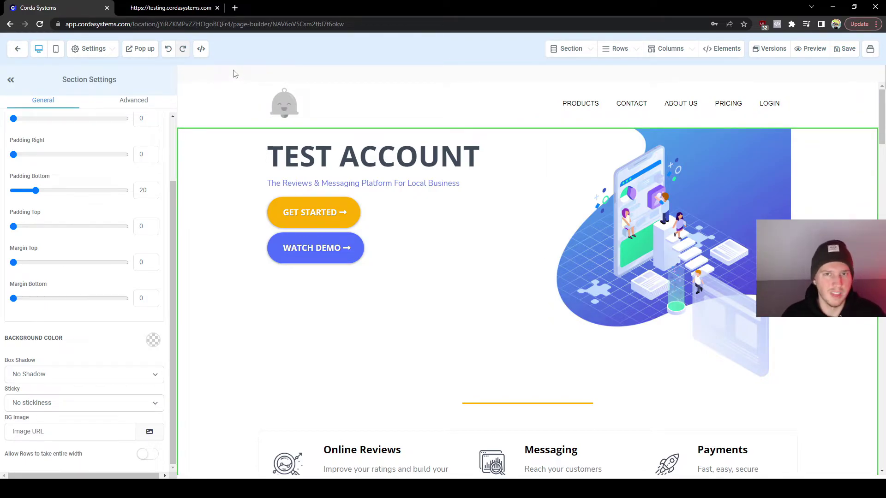
Reload the live testing.cordasystems.com page, close its contact popup, and check the updated logo and headline.
left_click(188, 7)
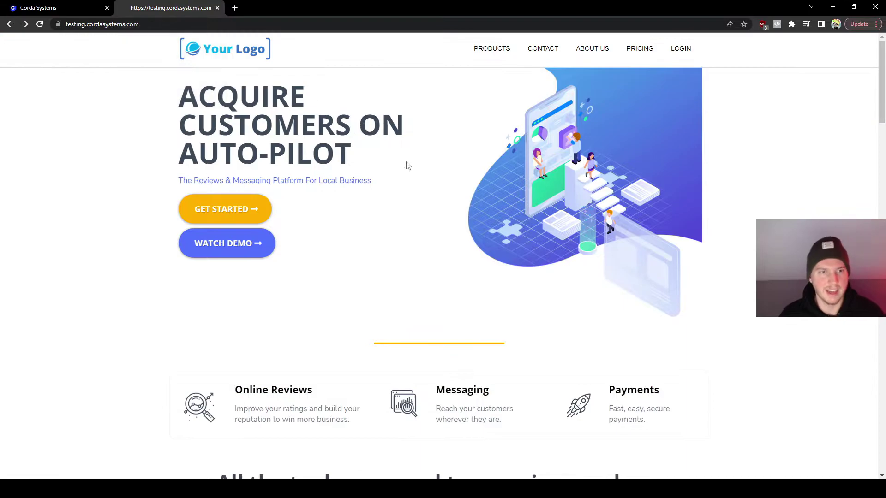
key("F5")
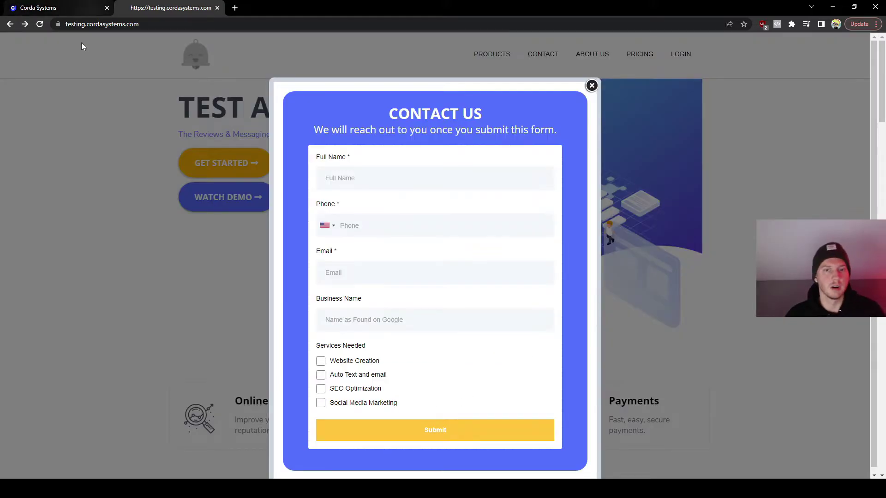
left_click(110, 70)
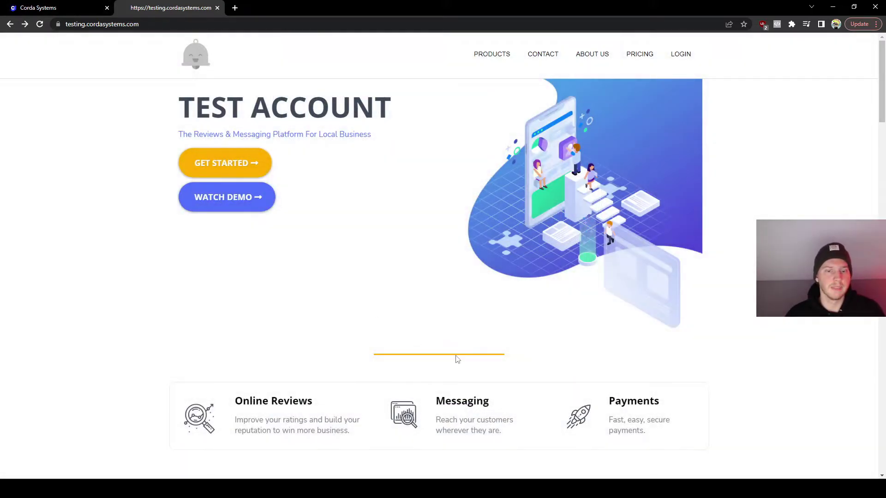
left_click(82, 9)
key("ctrl+Tab")
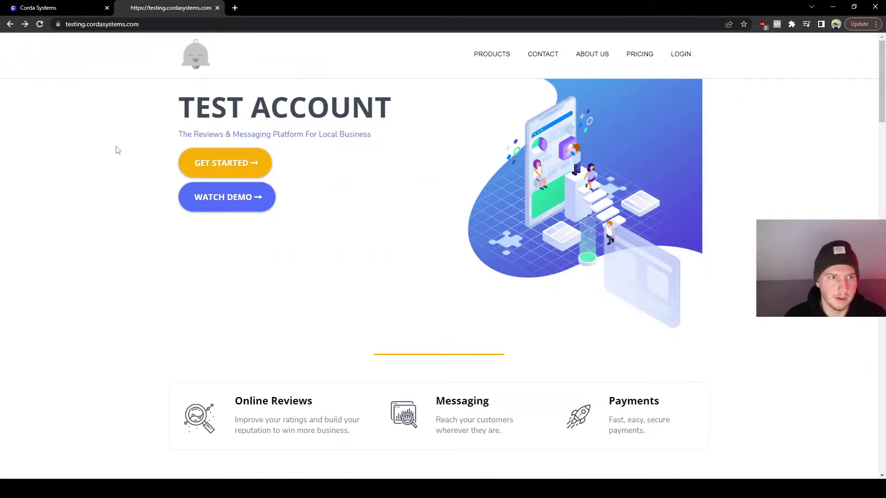
Compare the home page's mobile and desktop layouts in the page editor.
left_click(71, 6)
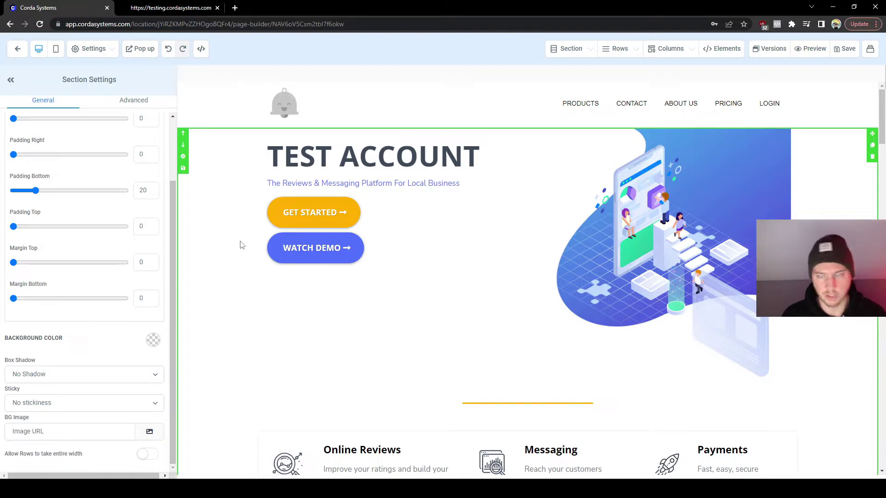
scroll(277, 249, "down", 2)
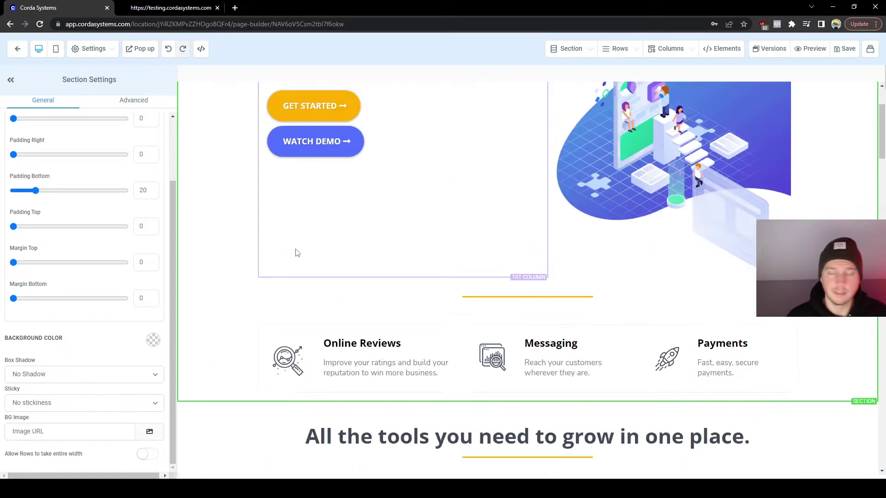
scroll(305, 247, "up", 2)
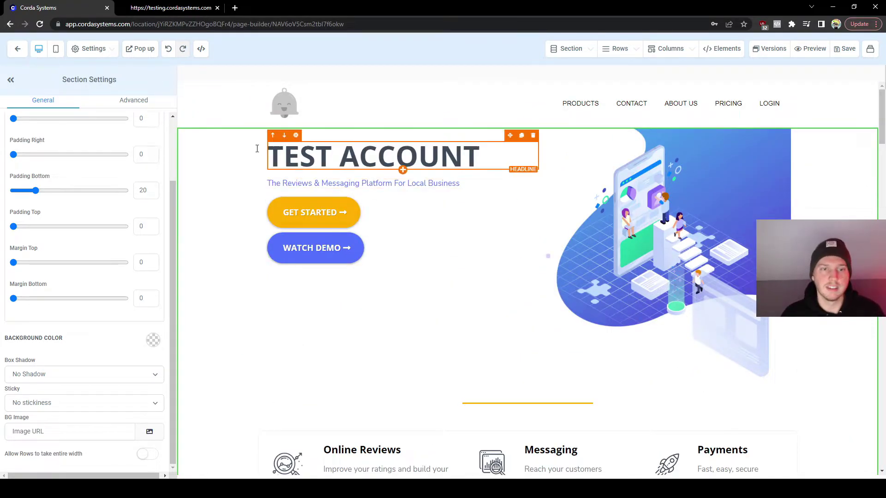
left_click(56, 50)
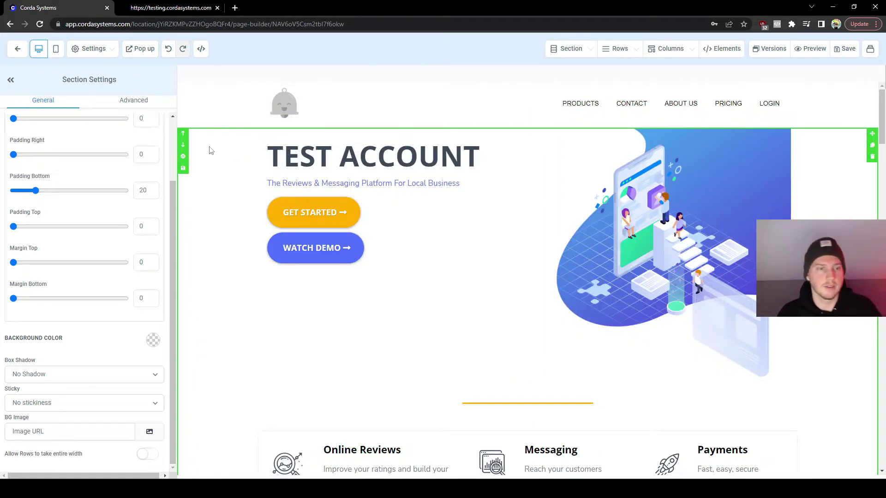
left_click(56, 49)
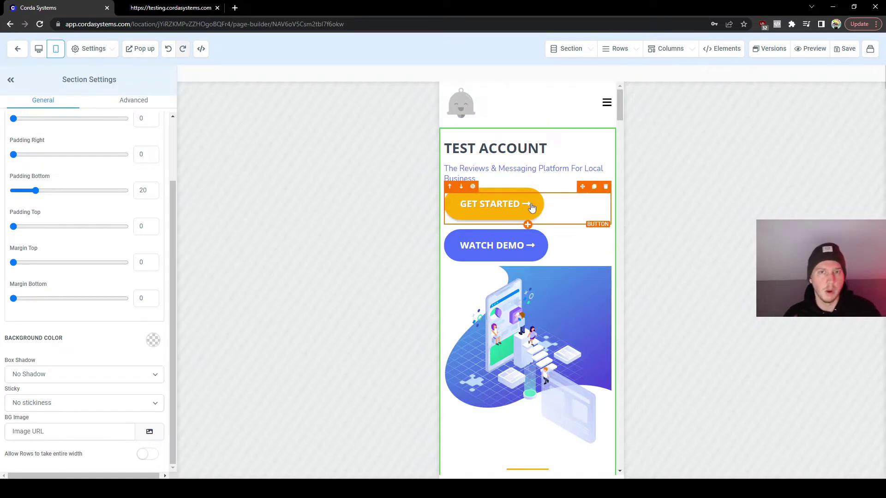
scroll(581, 231, "down", 10)
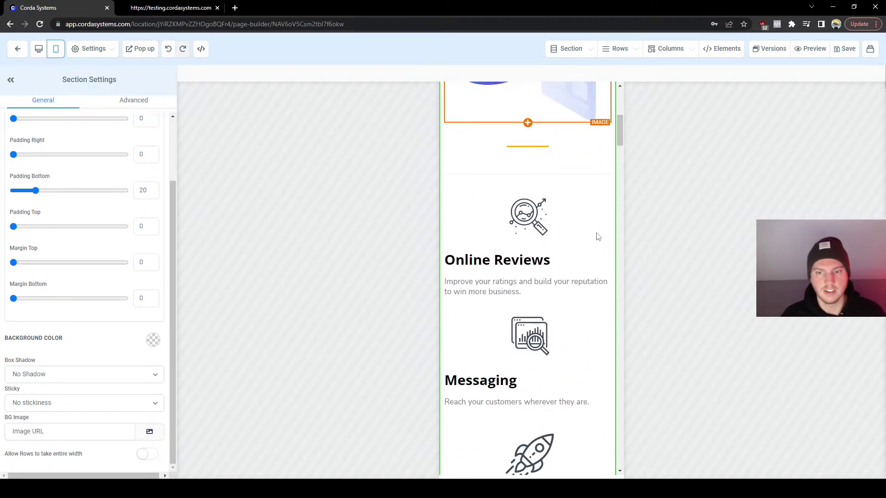
scroll(598, 237, "up", 10)
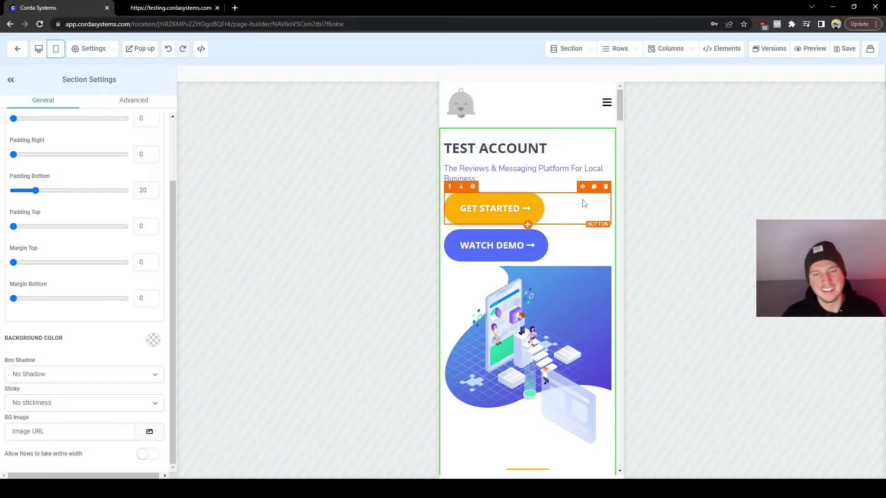
left_click(39, 48)
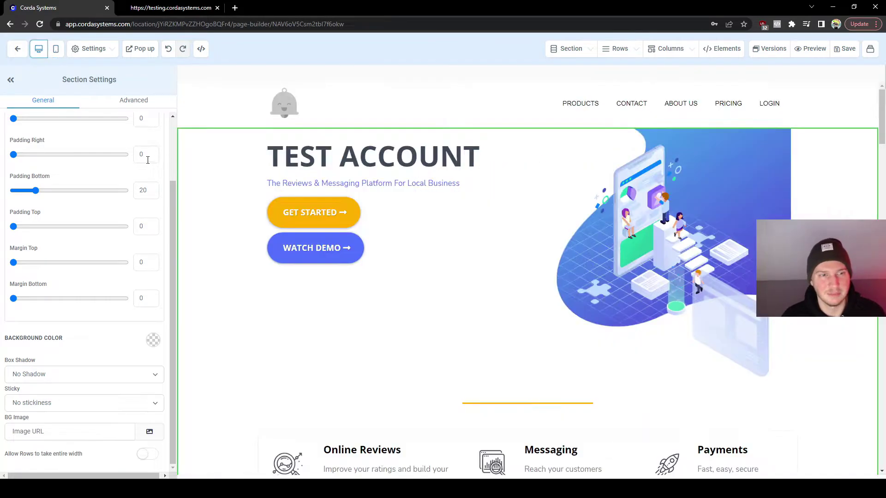
left_click(57, 52)
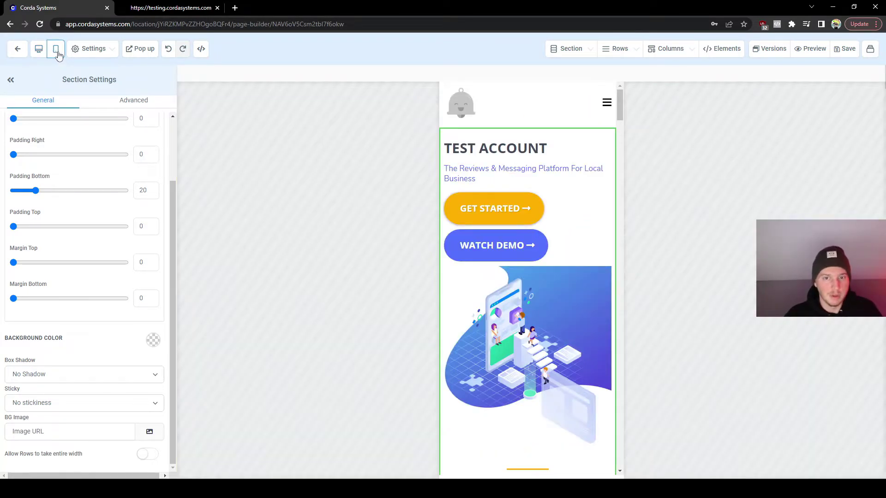
scroll(526, 207, "down", 10)
scroll(531, 318, "up", 10)
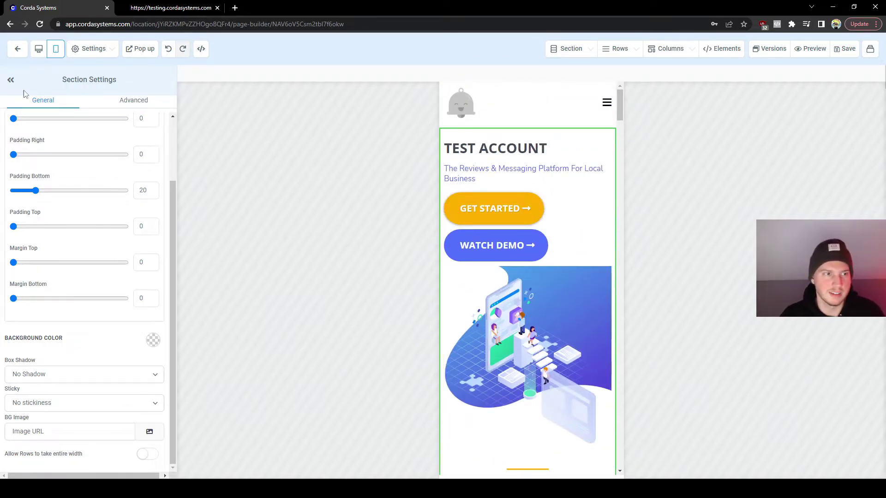
left_click(38, 50)
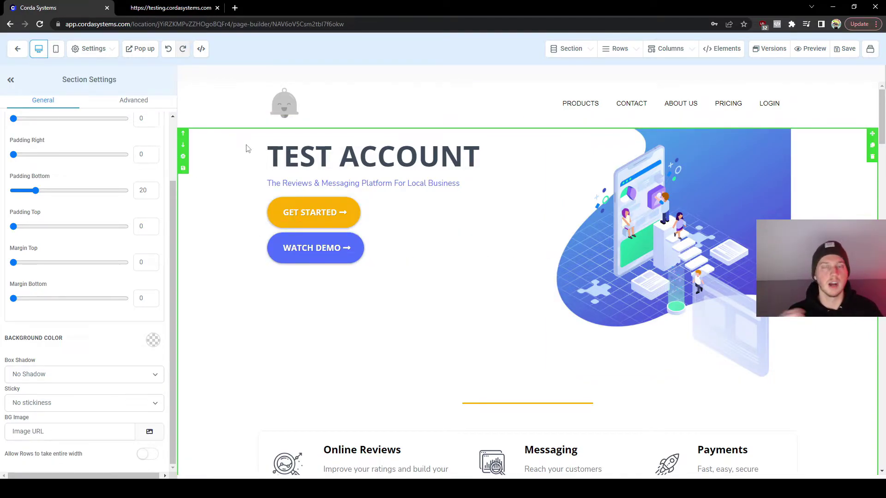
Select the home page's header section, then open the website's Pricing page in the editor.
left_click(639, 99)
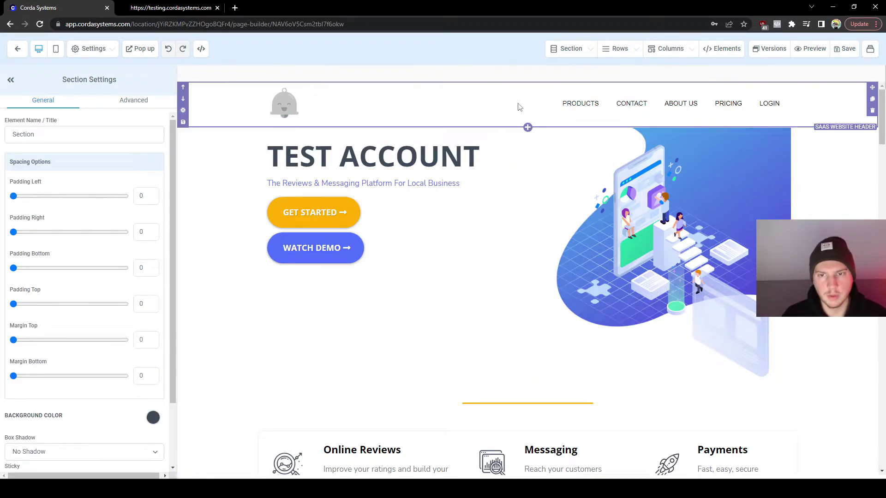
scroll(574, 204, "down", 8)
scroll(637, 267, "up", 8)
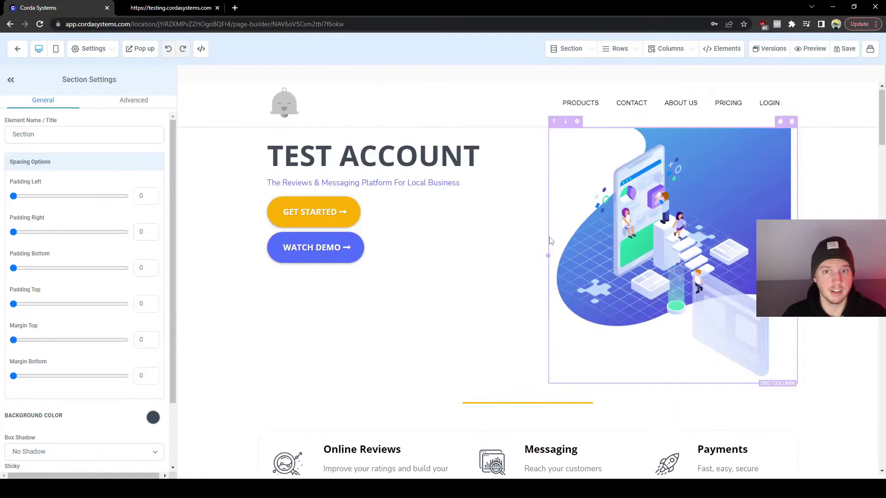
left_click(870, 50)
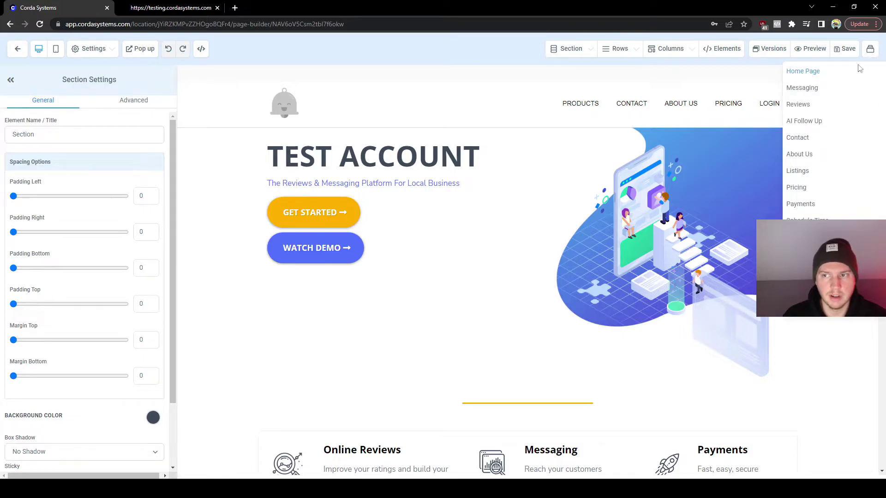
left_click(819, 204)
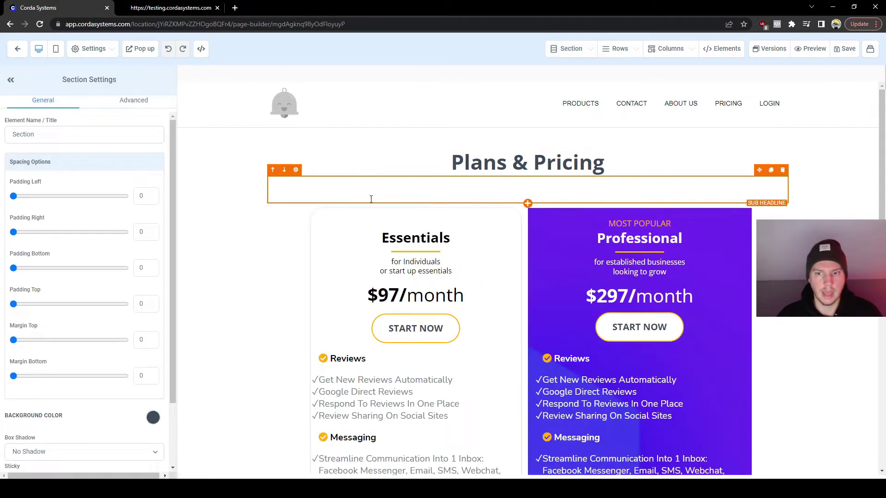
Review the prices and feature lists of the Essentials and Professional plans on the Pricing page.
scroll(704, 201, "down", 2)
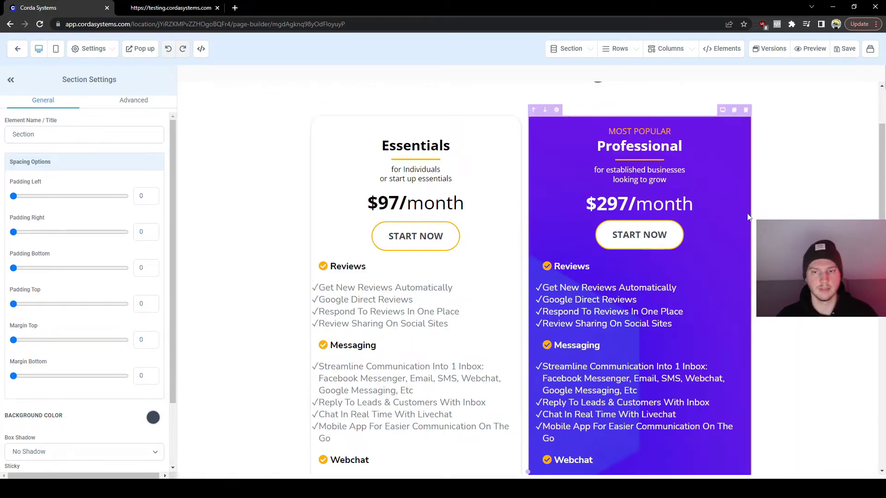
scroll(785, 220, "down", 3)
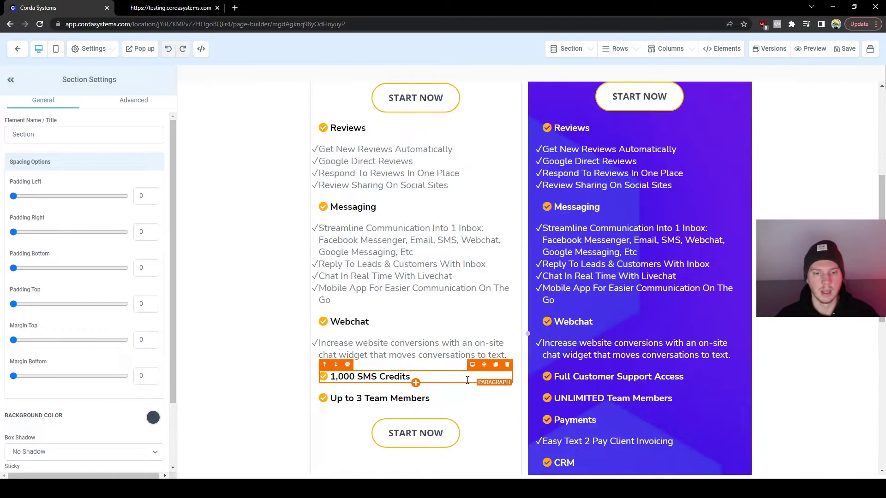
scroll(415, 375, "down", 1)
scroll(415, 415, "up", 2)
scroll(389, 170, "up", 2)
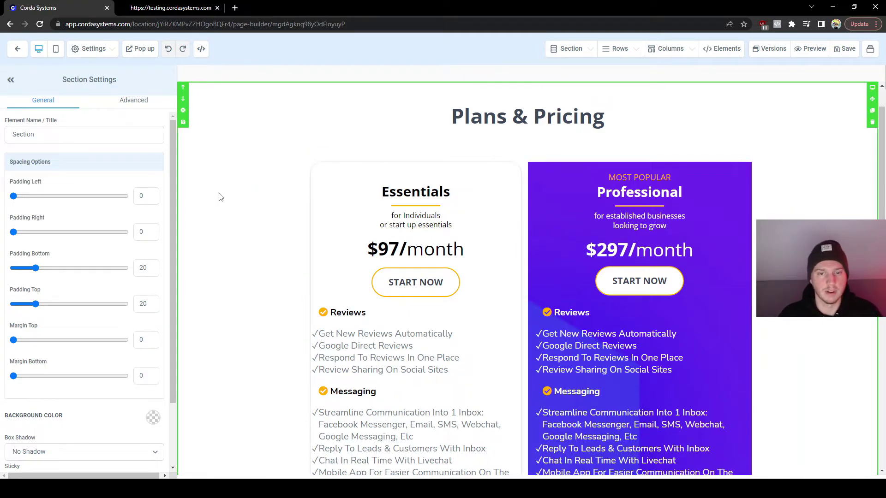
scroll(232, 200, "down", 1)
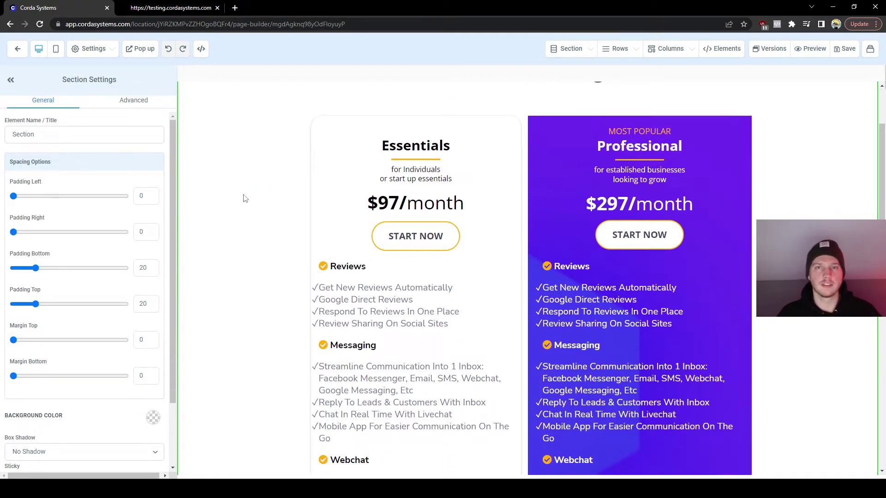
scroll(249, 202, "down", 1)
scroll(253, 202, "down", 1)
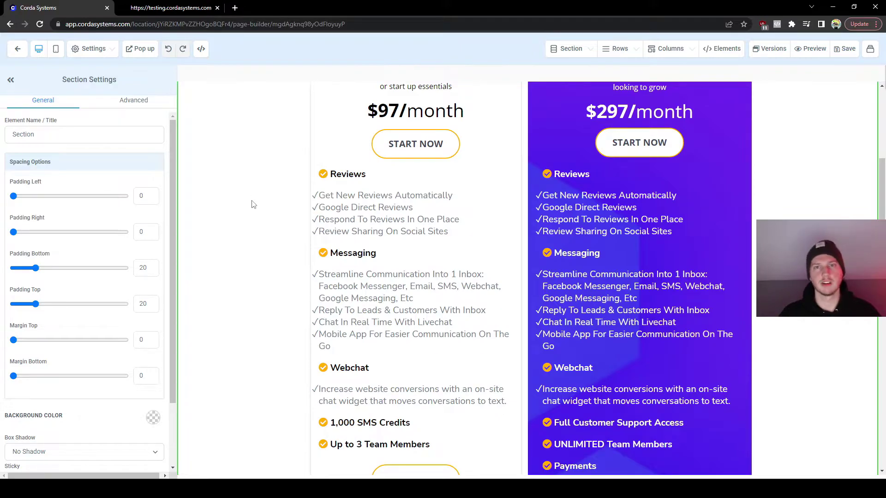
scroll(249, 191, "up", 2)
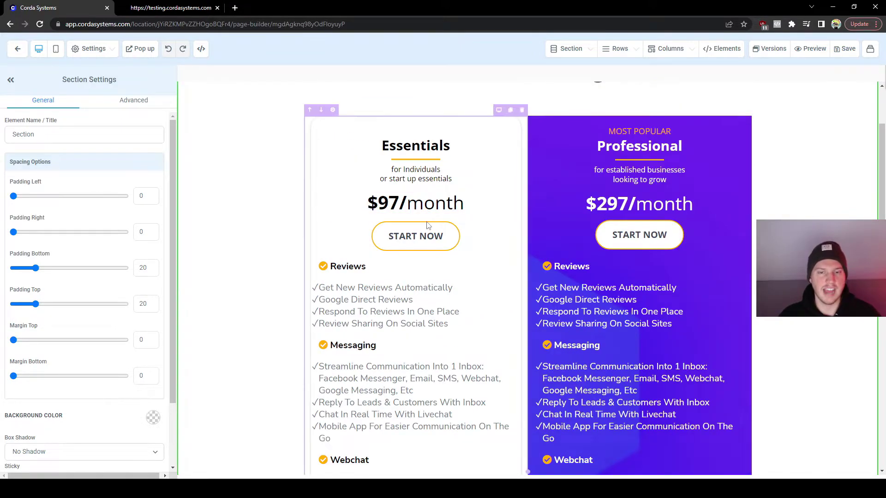
Open the website link setting of the START NOW button under the Essentials plan's price.
left_click(400, 239)
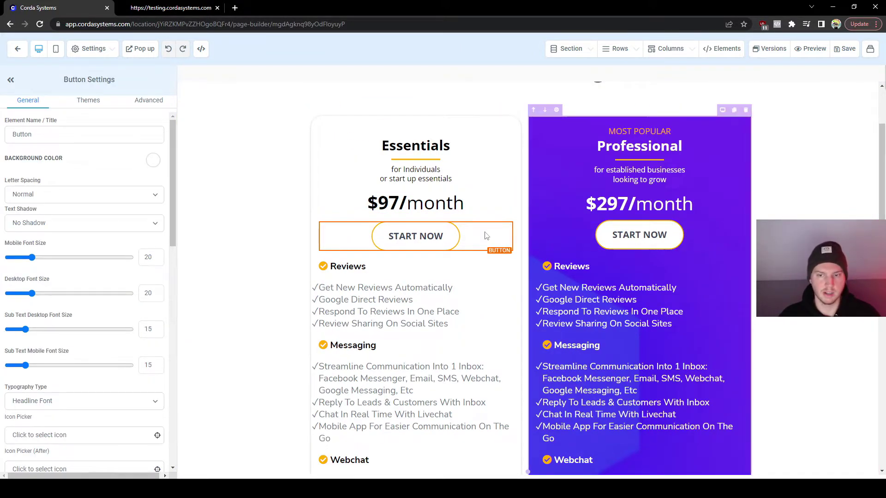
scroll(83, 323, "down", 10)
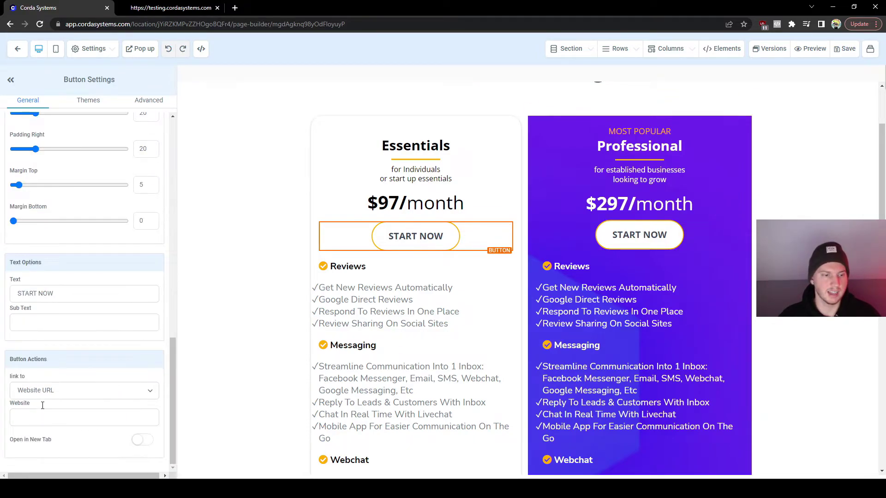
left_click(45, 413)
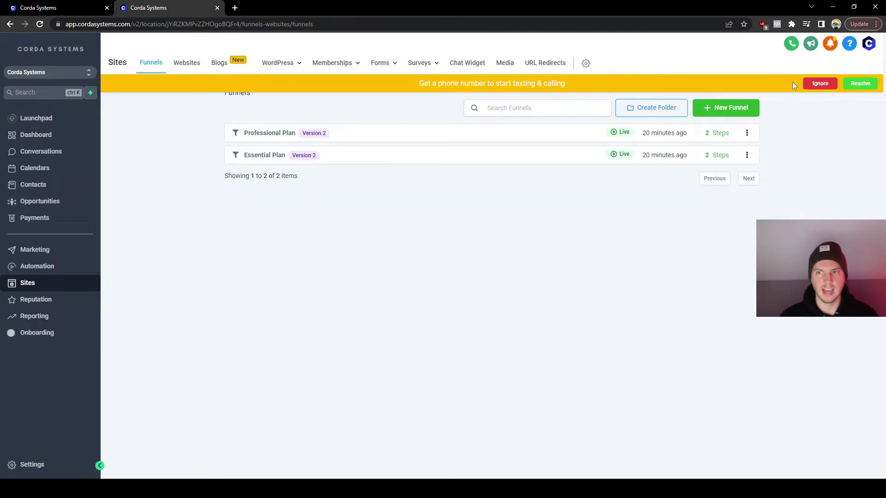
Dismiss the phone number notice above the Funnels list and return to the Essentials START NOW button's website link setting.
left_click(821, 83)
left_click_drag(220, 98, 281, 95)
left_click(286, 110)
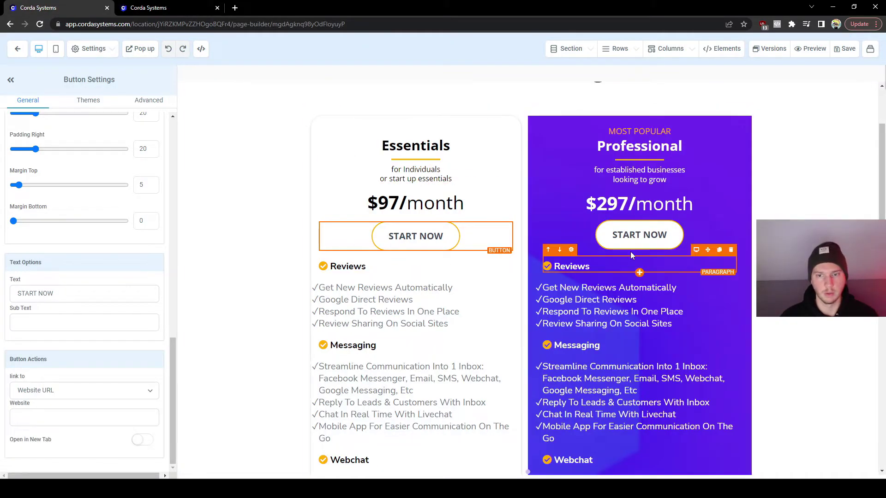
left_click(63, 418)
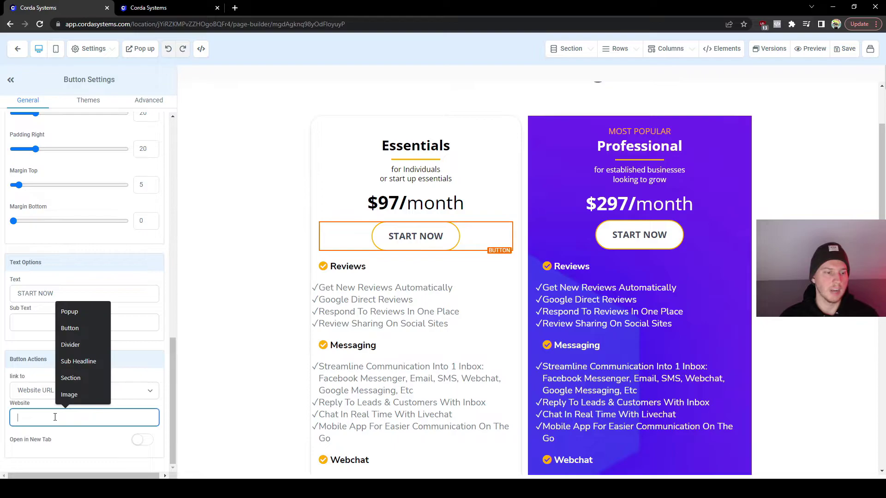
Switch back to the sub-account dashboard and open its domain settings.
left_click(168, 7)
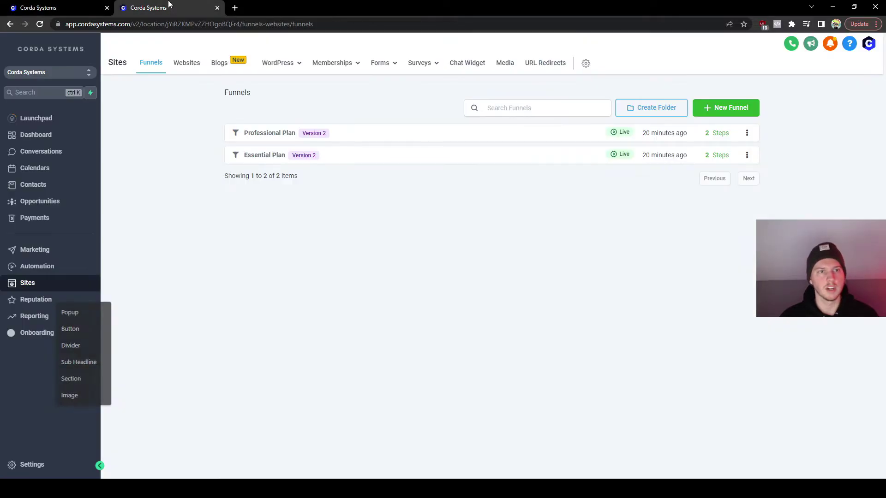
left_click(41, 466)
left_click(70, 354)
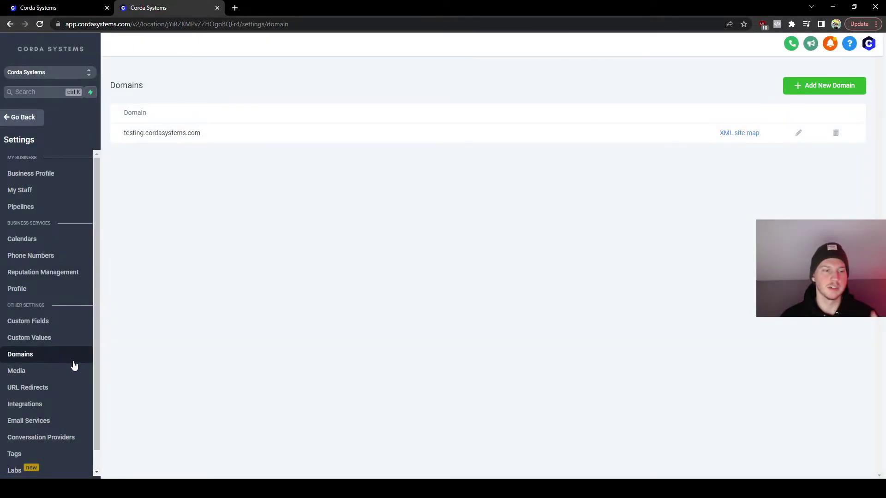
Add essentials.cordasystems.com as a new domain for the sub-account.
left_click(805, 85)
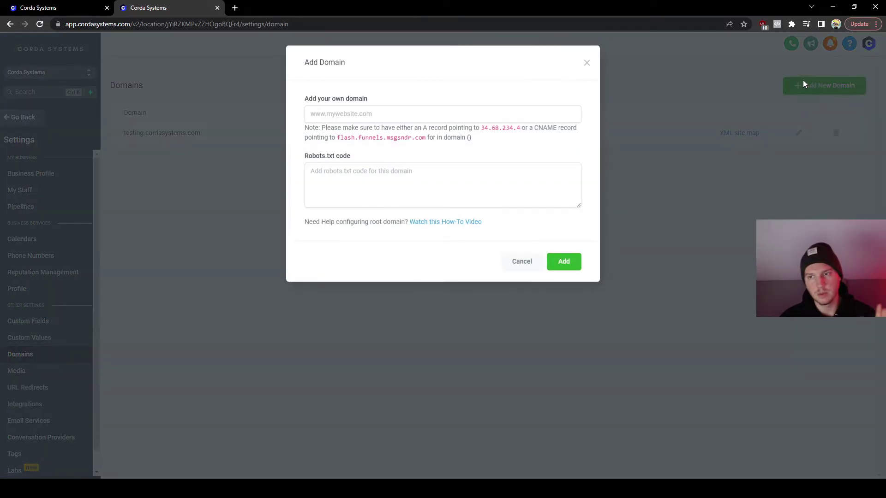
type("essentials.cordasystems.com")
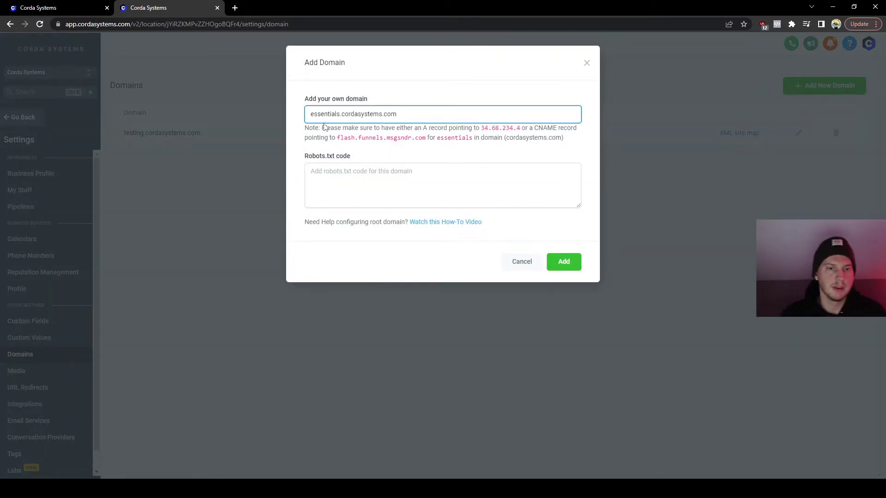
left_click(46, 7)
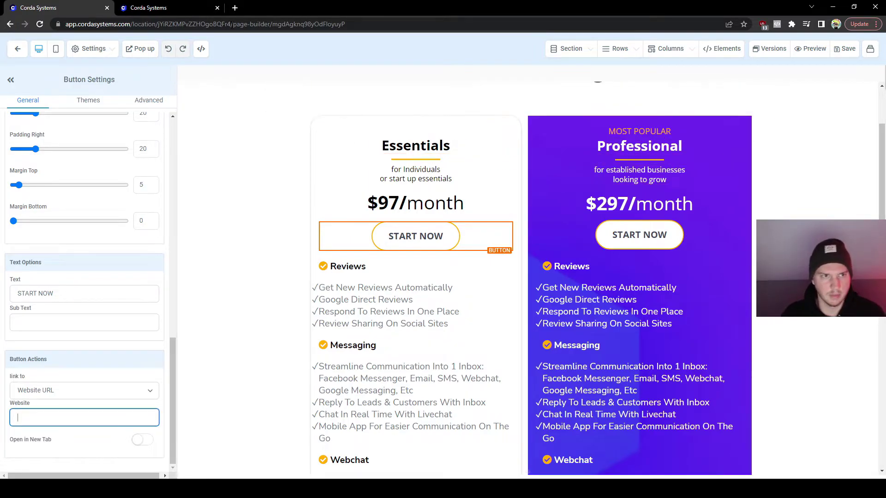
left_click(184, 7)
left_click_drag(344, 116, 396, 115)
left_click(396, 115)
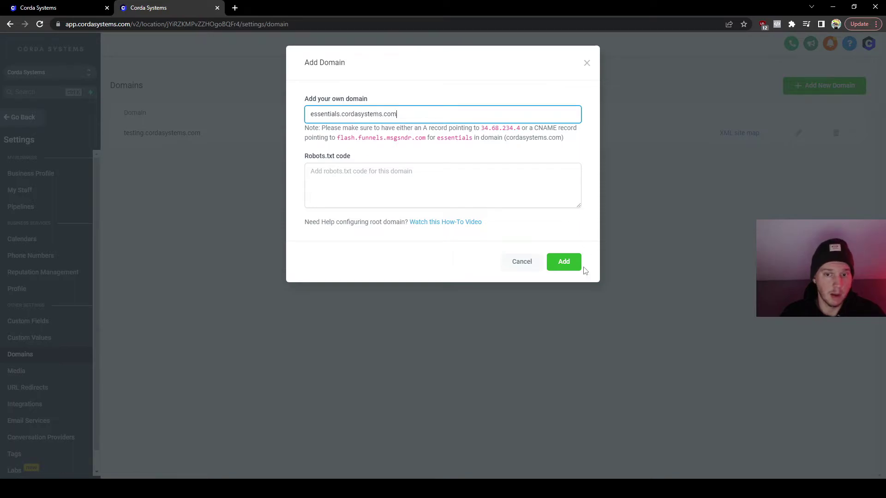
left_click(568, 265)
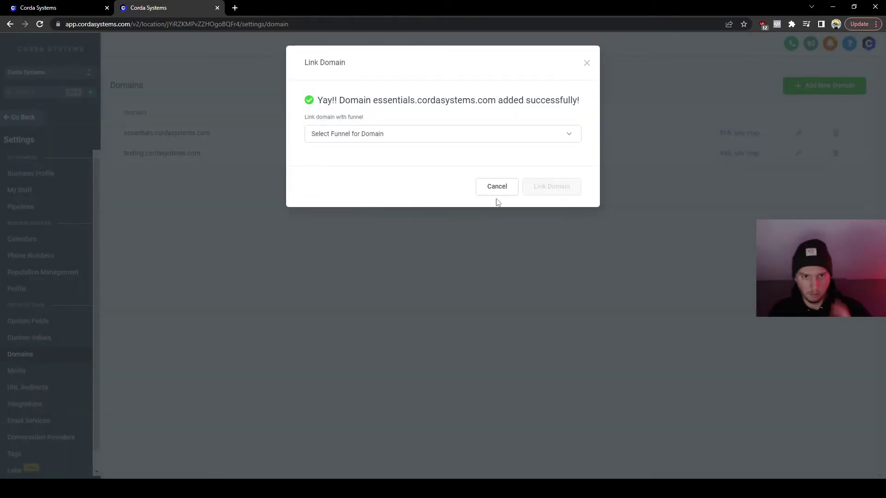
Link the essentials.cordasystems.com domain to the Essential Plan funnel with Checkout as the default step.
left_click(416, 138)
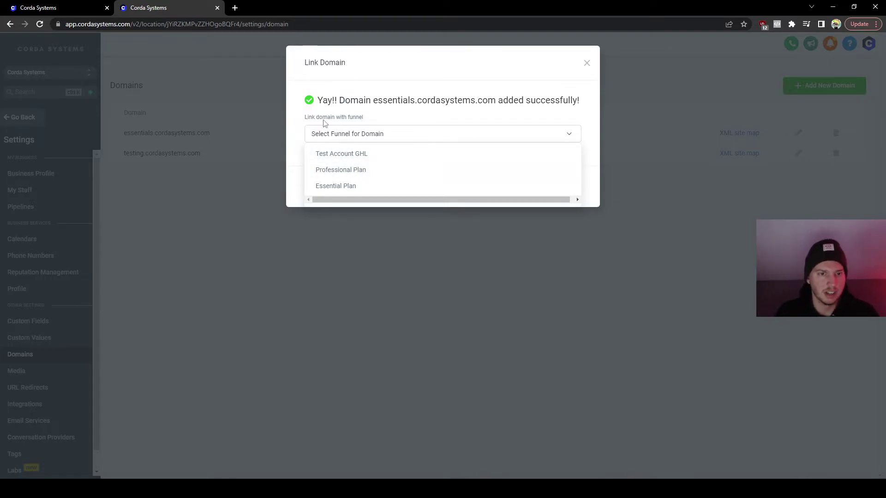
left_click(349, 186)
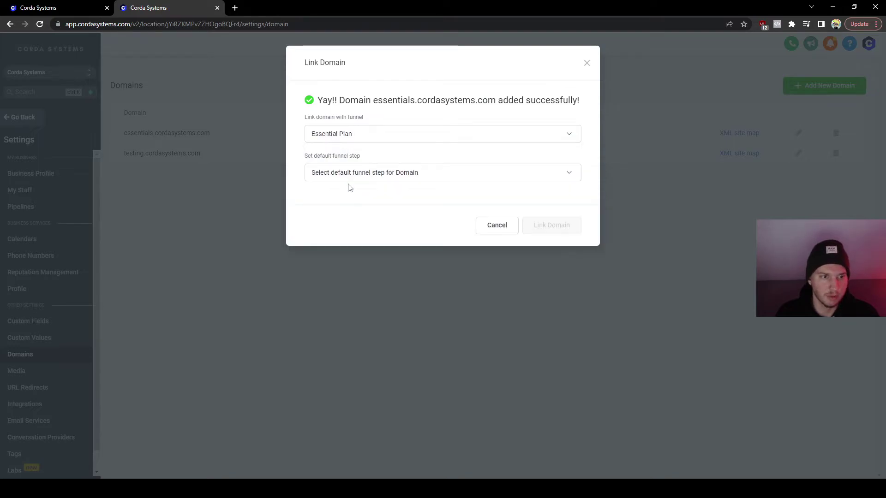
left_click(400, 180)
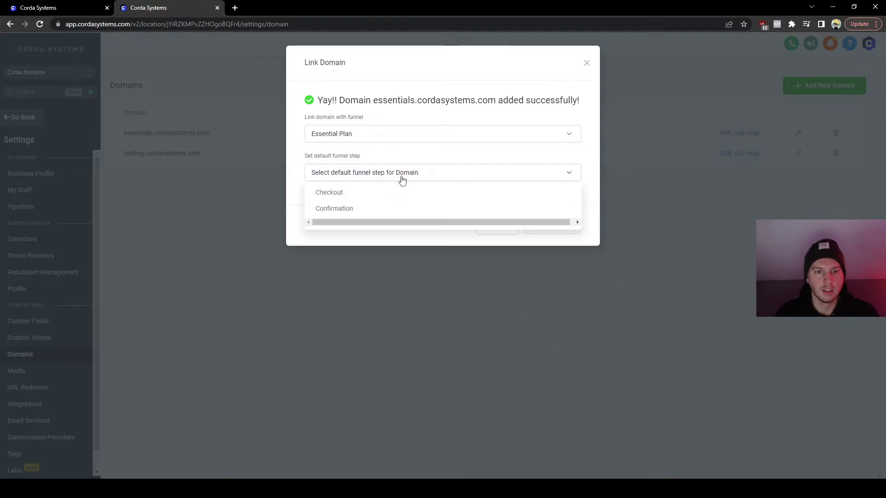
left_click(336, 194)
left_click(554, 226)
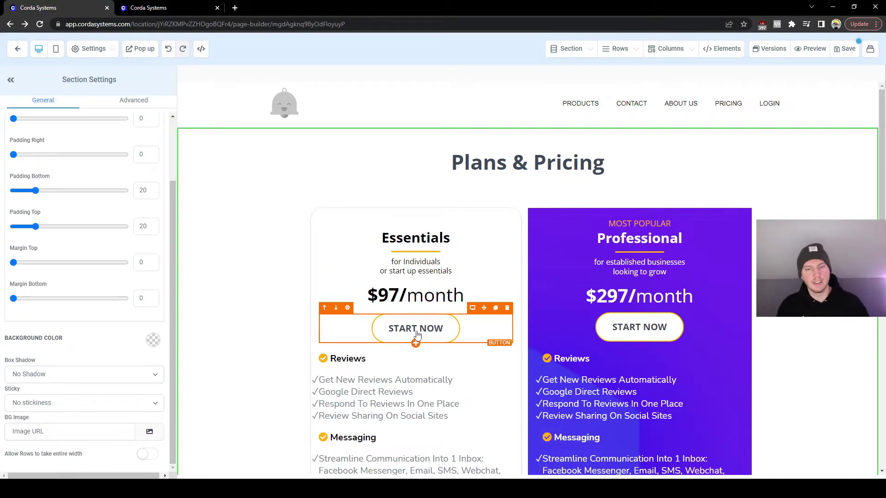
left_click(415, 336)
left_click(37, 422)
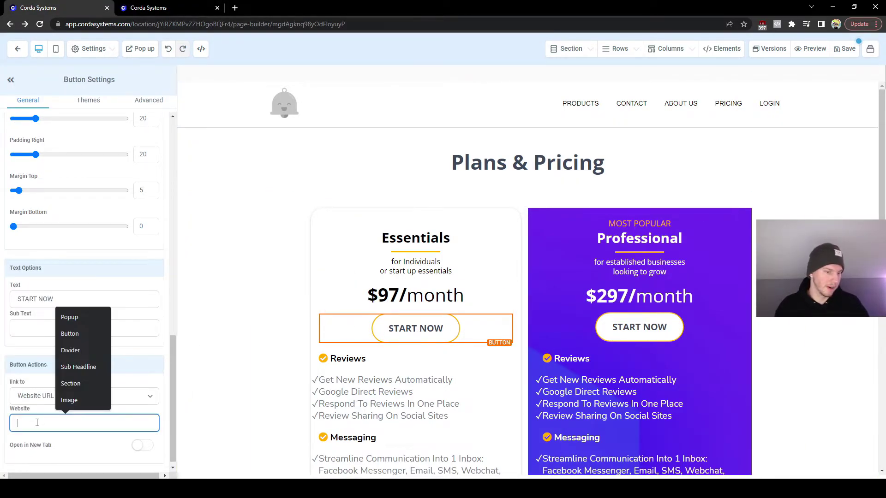
type("https://essentials.cordasystems.com/")
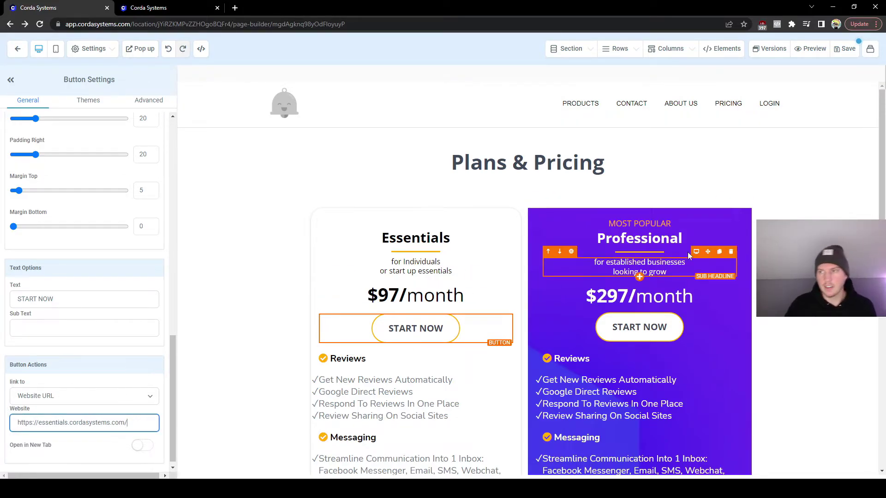
left_click(845, 48)
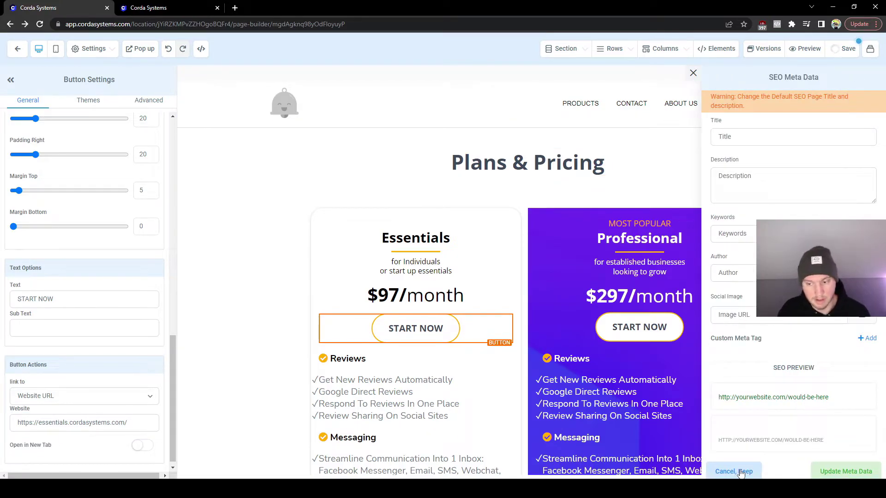
left_click(740, 471)
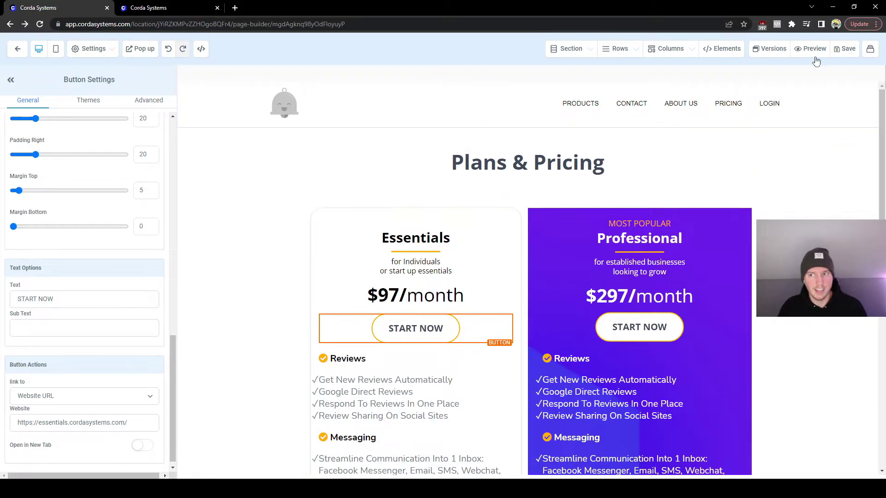
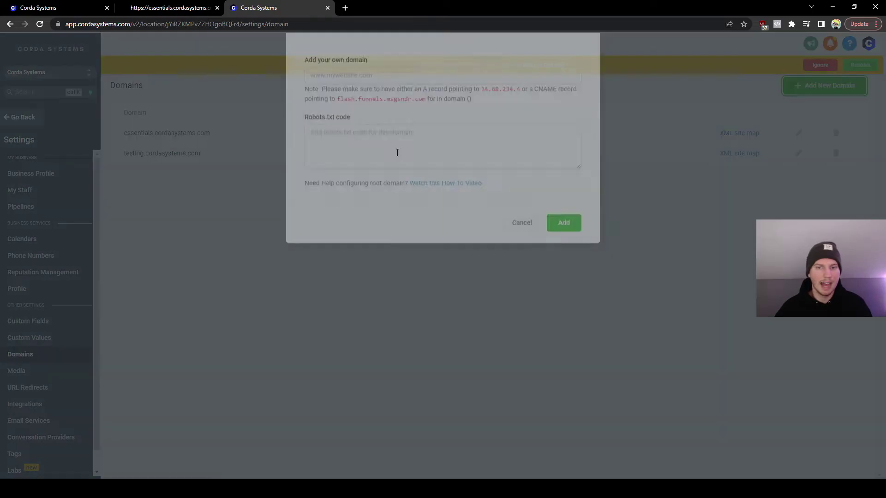
Add professionals.cordasystems.com as a new domain in the sub-account's domain settings.
type("professionals")
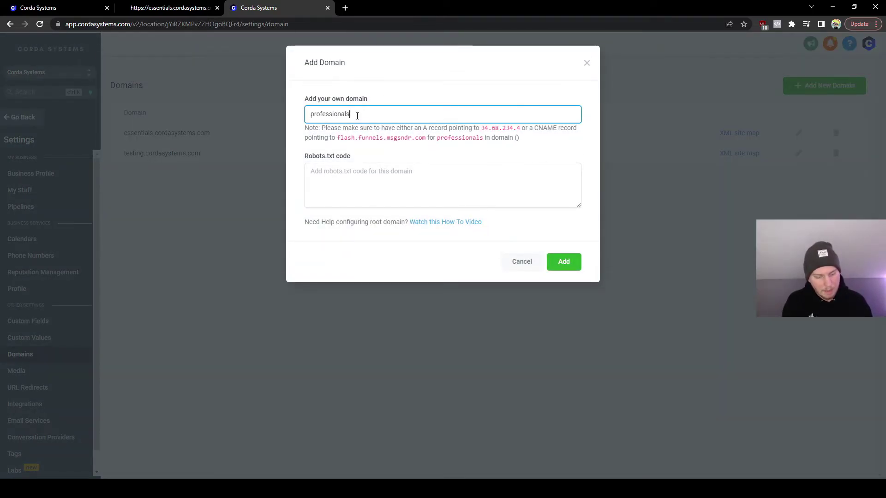
type(".")
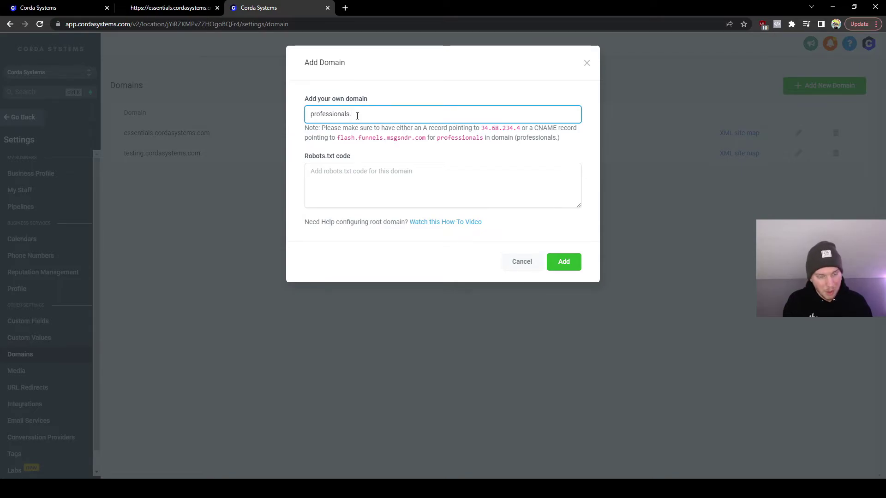
type("corda")
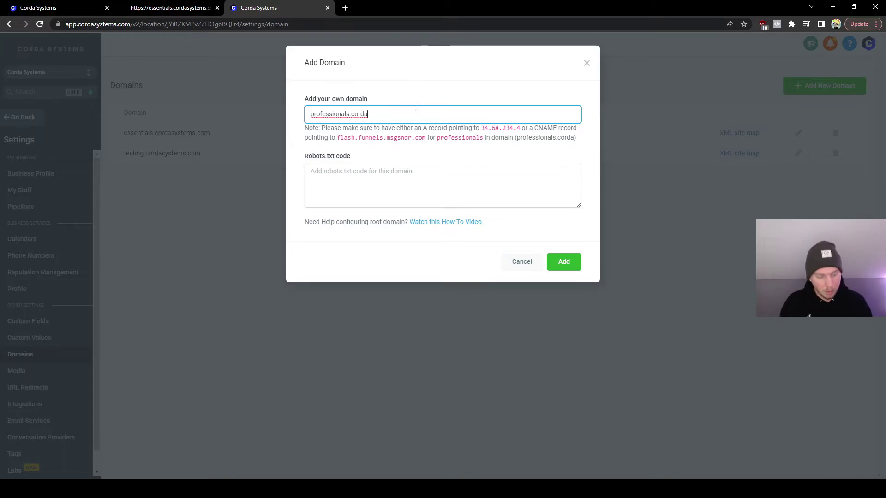
type("systems.com")
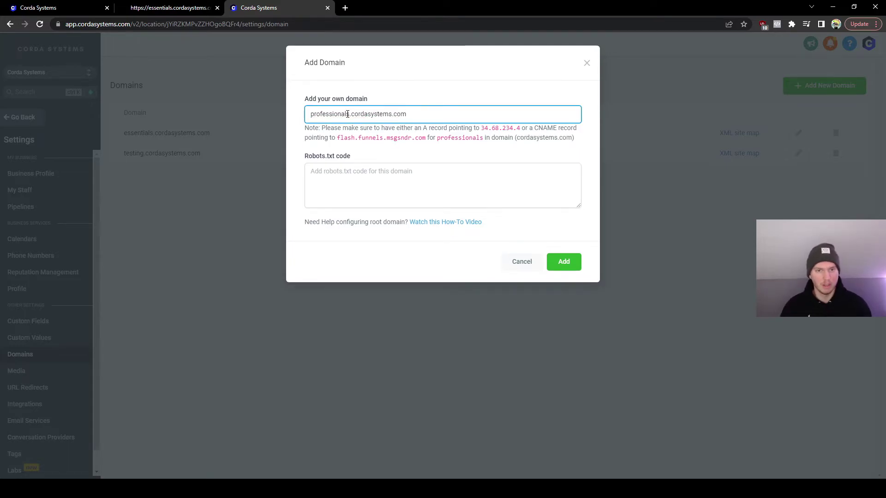
left_click(565, 262)
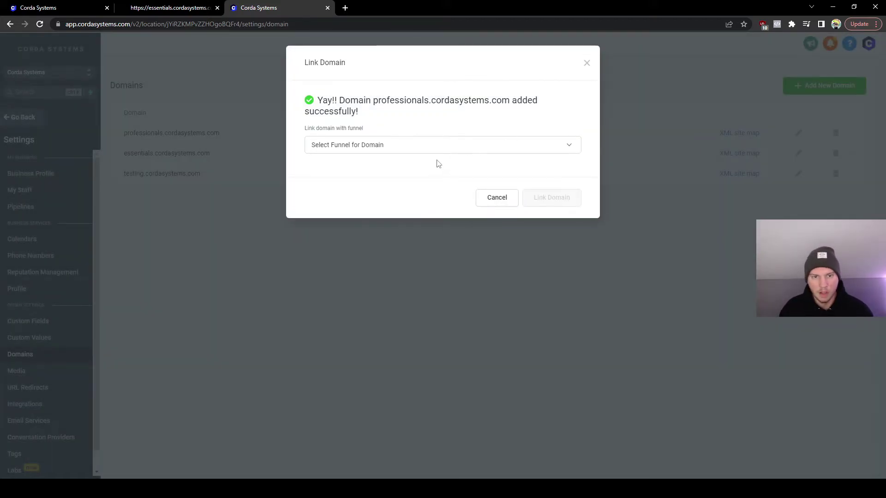
Link the professionals.cordasystems.com domain to the Professional Plan funnel with Checkout as the default step.
left_click(406, 147)
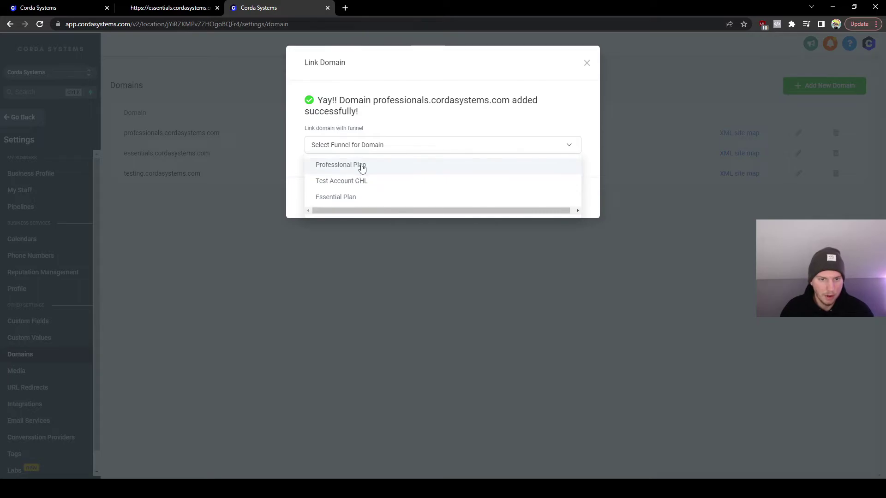
left_click(365, 167)
left_click(480, 189)
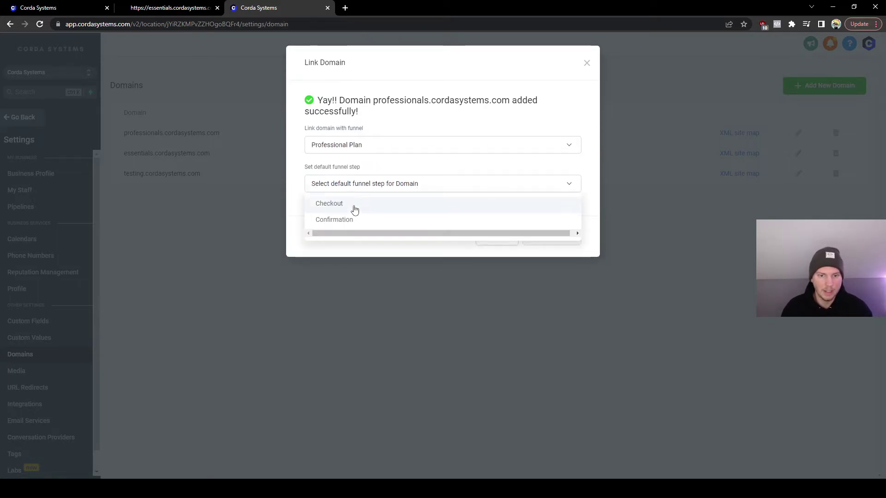
left_click(352, 203)
left_click(549, 236)
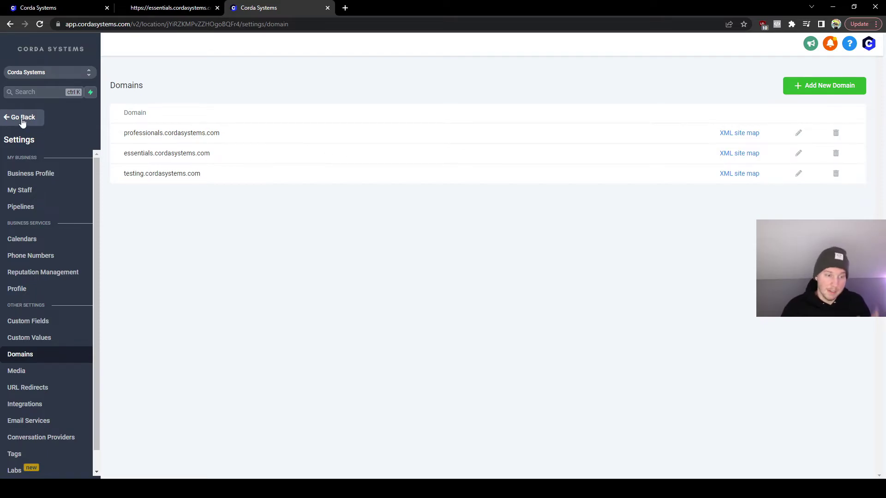
Open the Professional Plan funnel's settings, set its domain to professionals.cordasystems.com, and save.
left_click(22, 118)
left_click(269, 133)
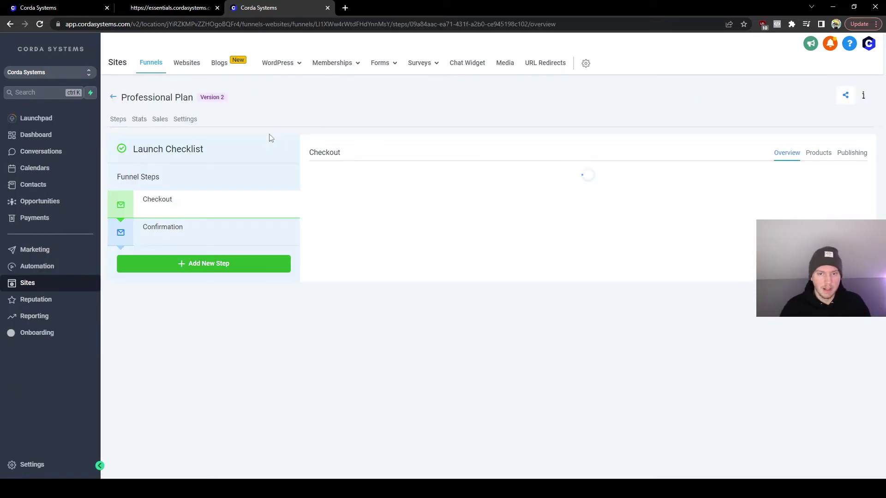
left_click(185, 119)
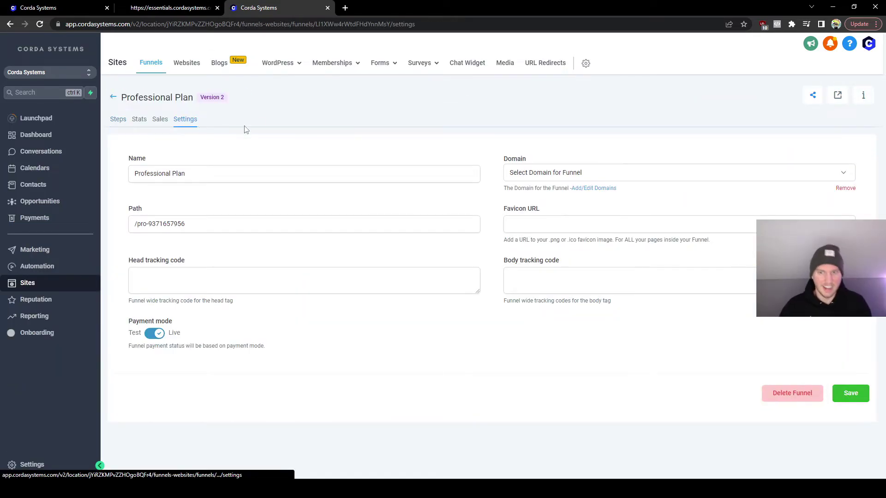
left_click(515, 173)
left_click(560, 196)
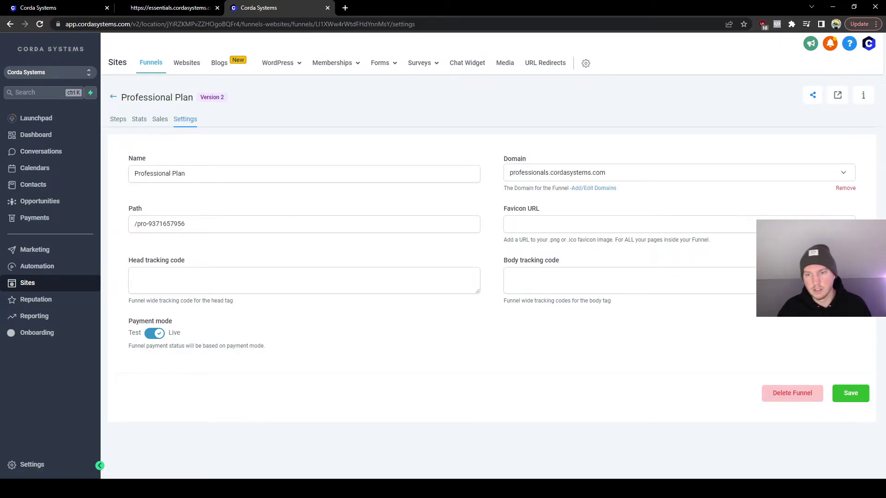
left_click(849, 394)
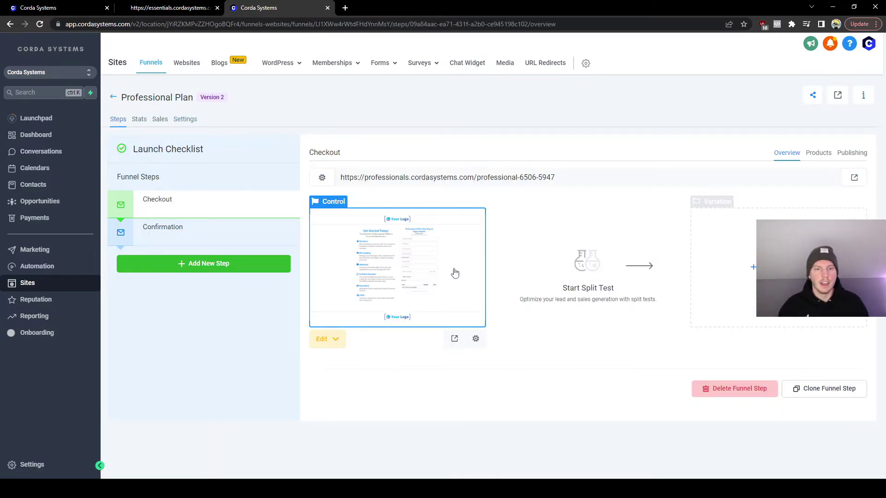
Open professionals.cordasystems.com in the browser and compare its plan heading and price with the essentials.cordasystems.com checkout page.
left_click(468, 178)
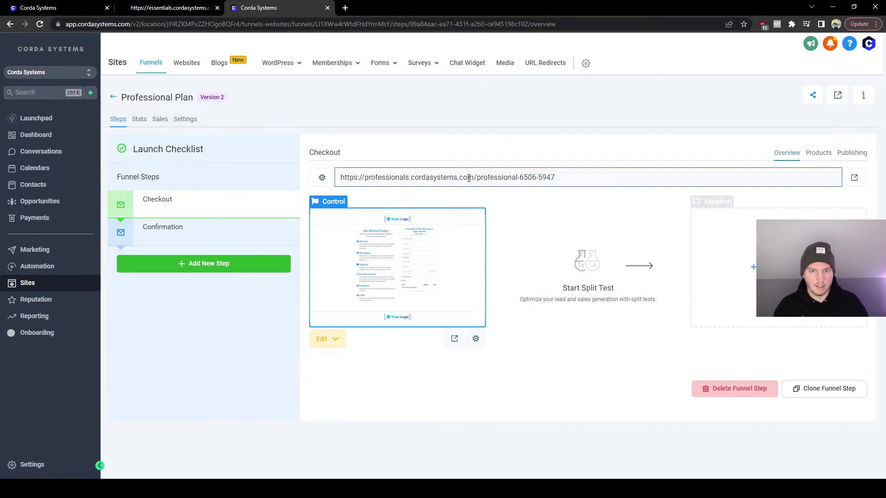
left_click_drag(473, 178, 392, 7)
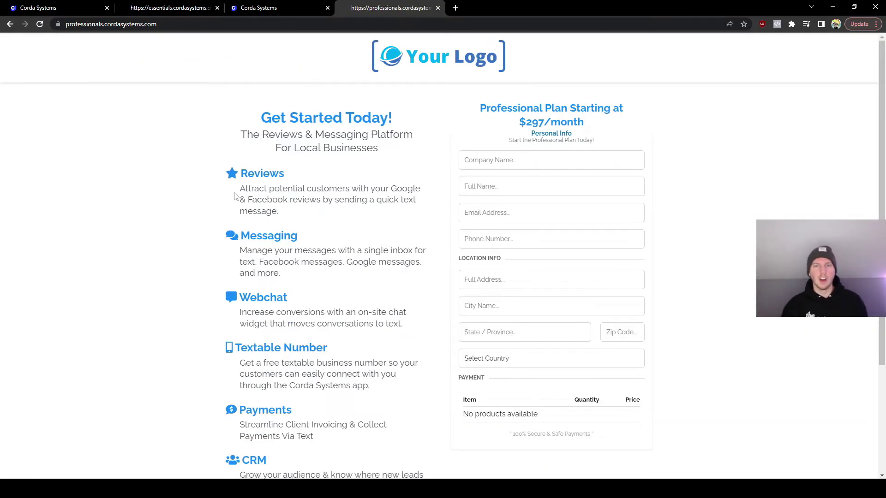
left_click(180, 7)
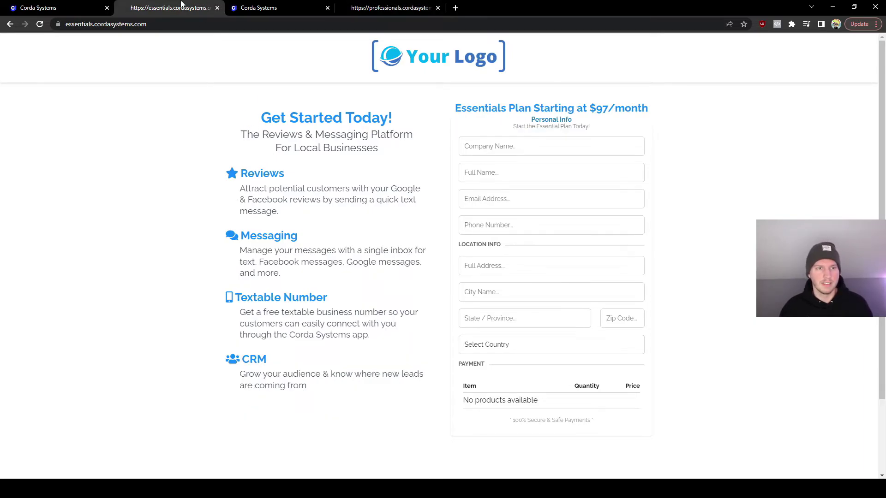
left_click(386, 8)
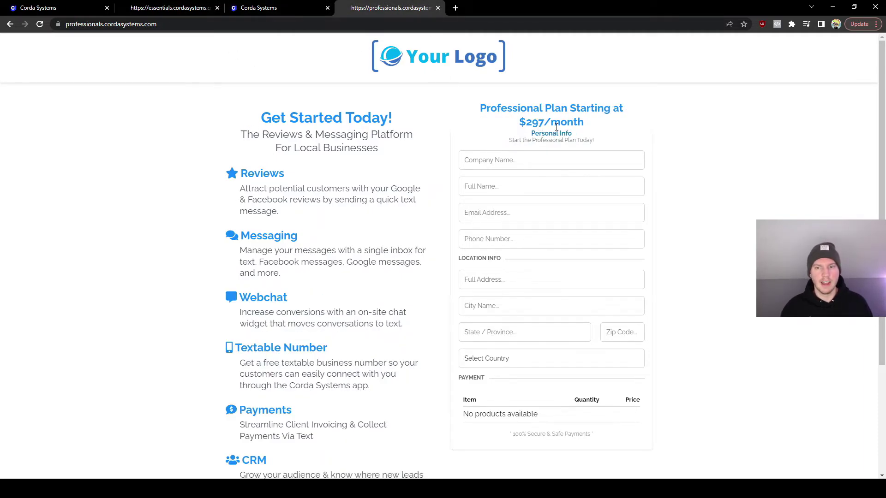
left_click_drag(557, 128, 517, 123)
left_click(180, 8)
left_click_drag(581, 102, 603, 108)
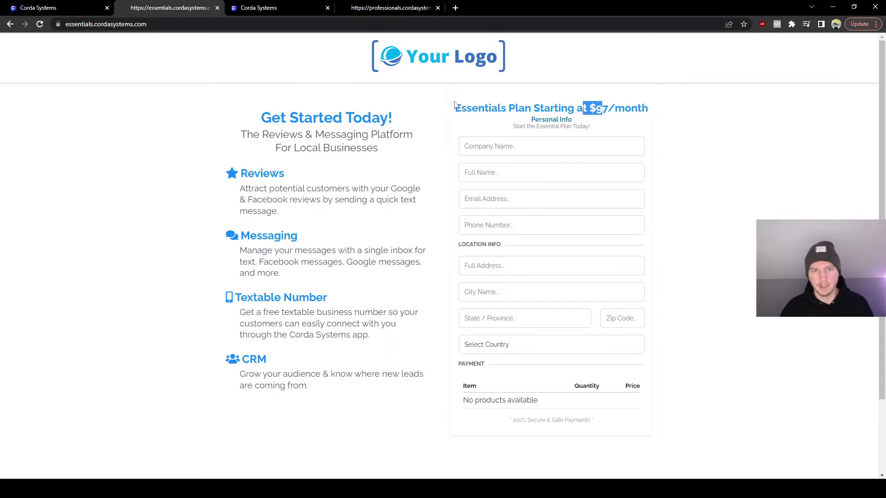
left_click(454, 104)
left_click(398, 9)
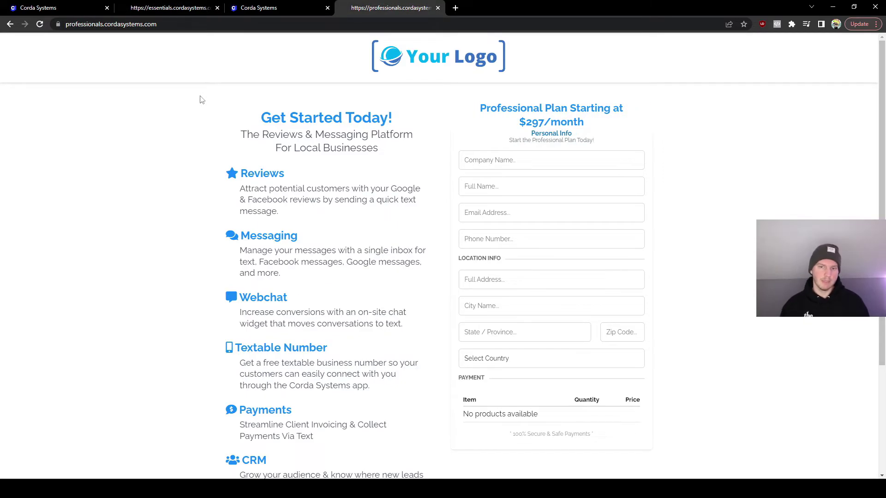
left_click(187, 7)
left_click(438, 8)
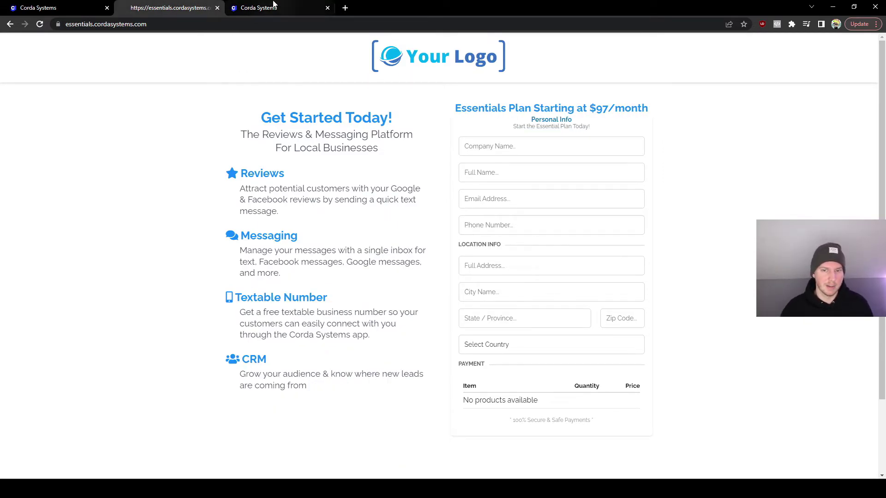
Return to the Professional Plan funnel and reopen its settings.
left_click(277, 7)
left_click(404, 112)
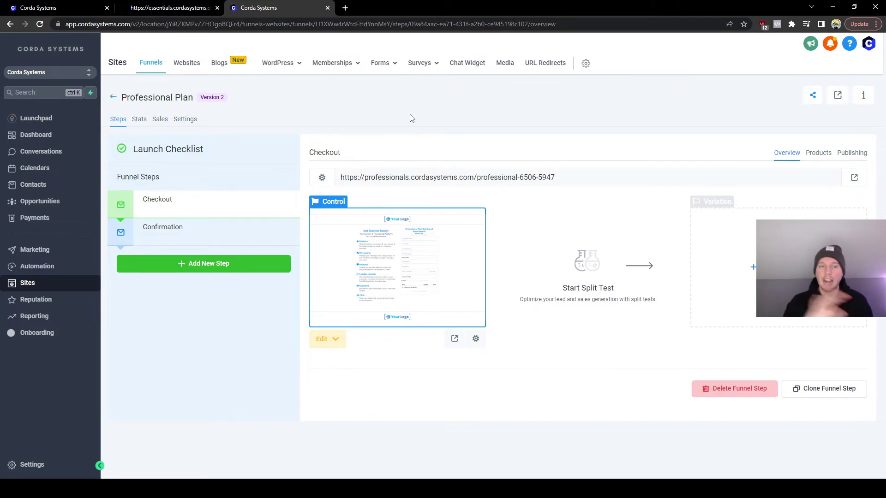
left_click(189, 121)
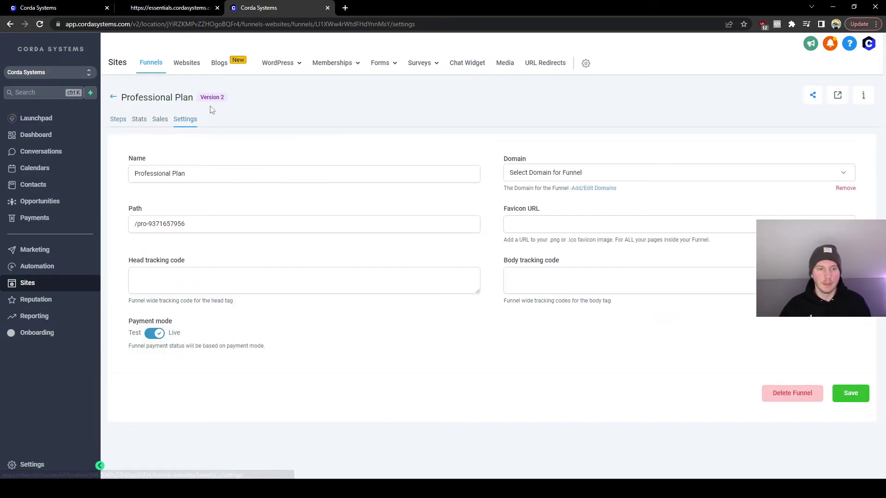
Check the Professional Plan funnel's assigned domain and name in its settings, and view its live checkout page.
left_click(591, 181)
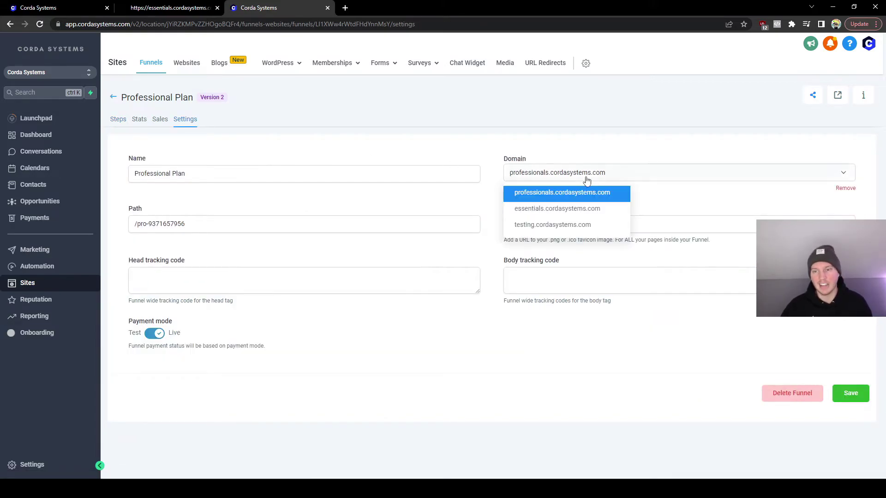
left_click(532, 167)
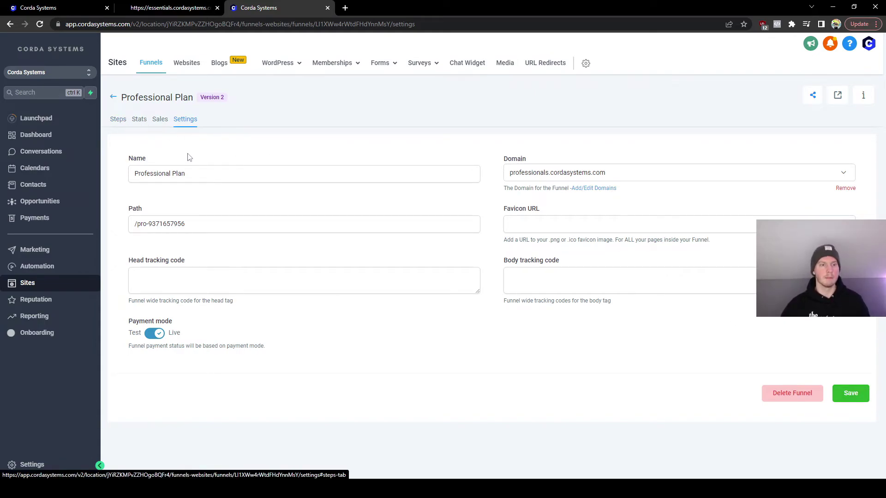
triple_click(187, 175)
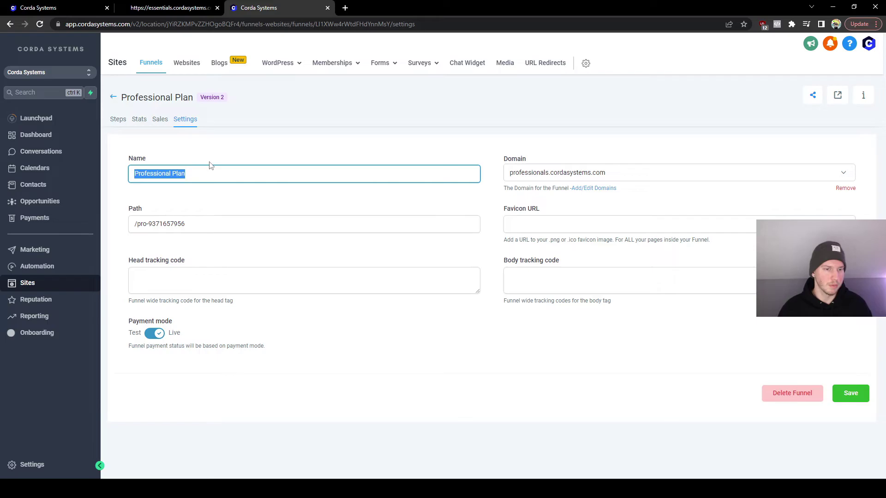
left_click(113, 97)
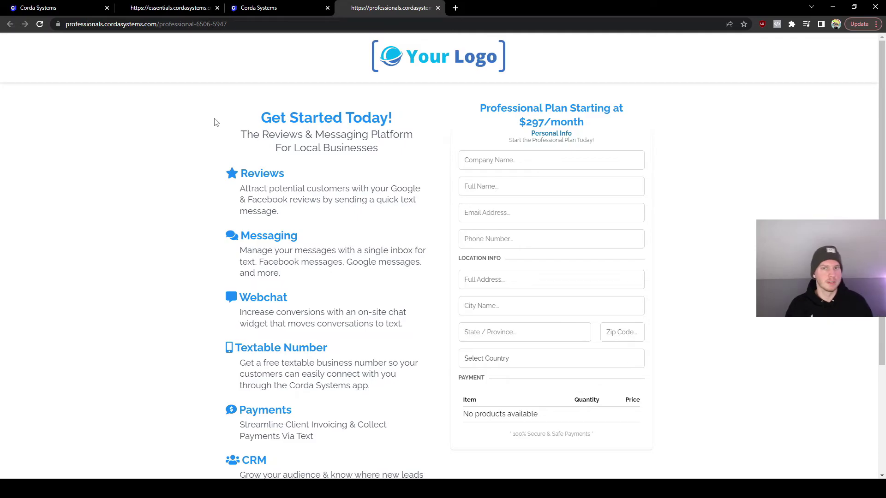
key("ctrl+w")
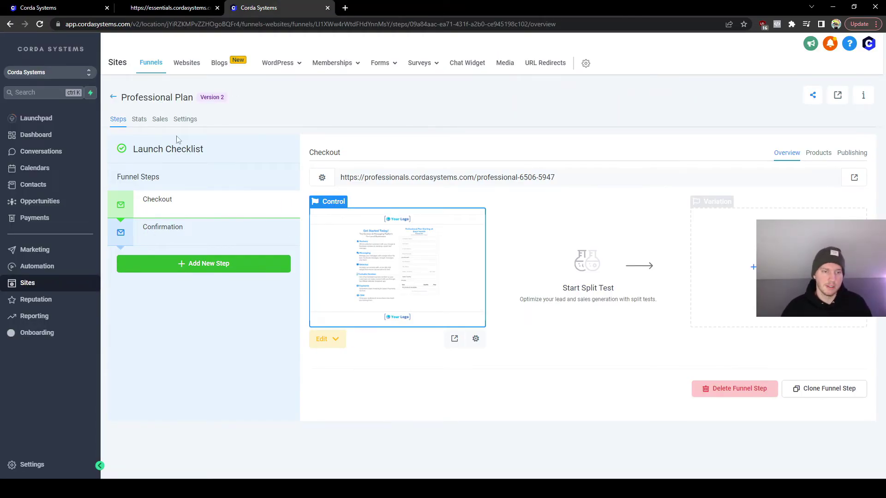
Open the Professional Plan funnel's Confirmation page in the page editor.
left_click(192, 232)
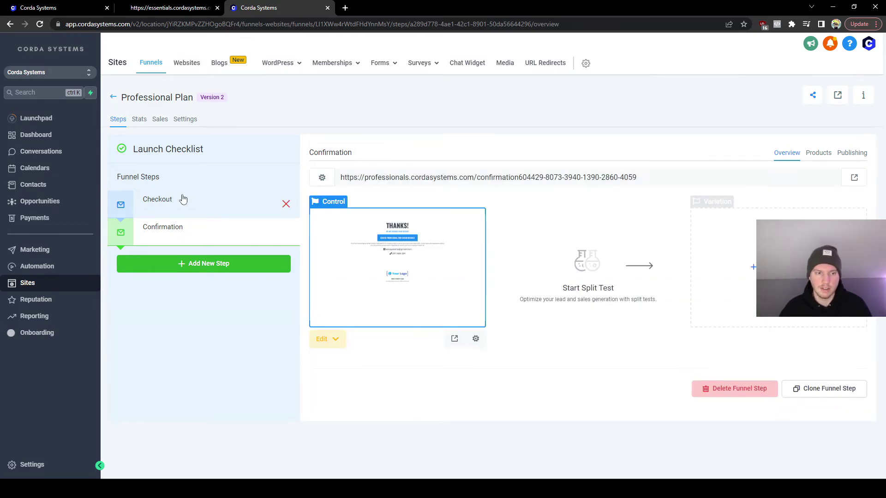
left_click(332, 344)
left_click(349, 361)
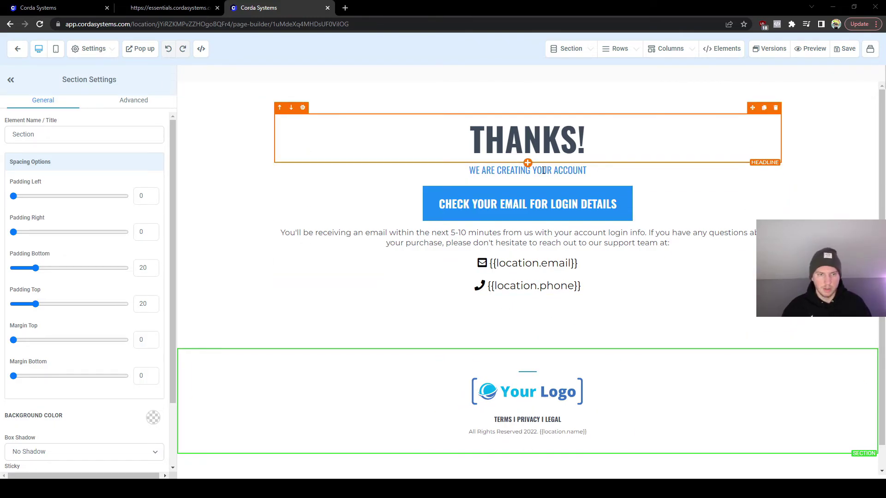
left_click(40, 51)
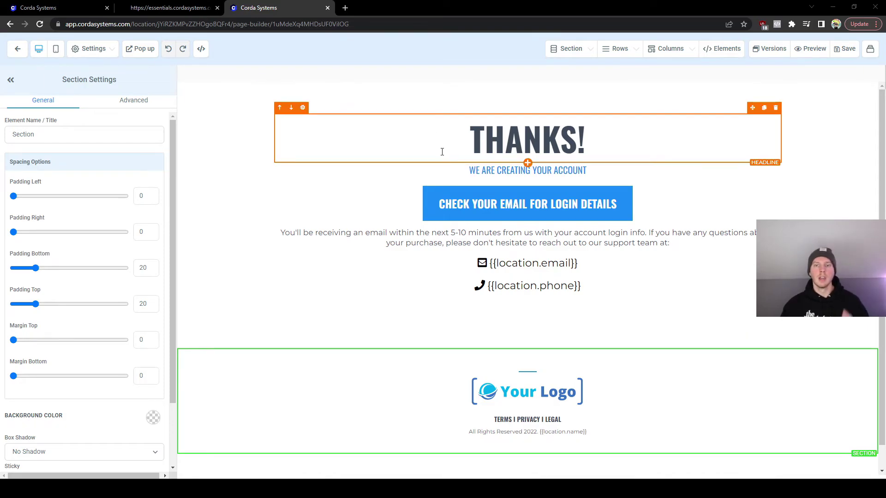
Select the CHECK YOUR EMAIL FOR LOGIN DETAILS button and open its website link for editing.
left_click(530, 206)
scroll(163, 326, "down", 10)
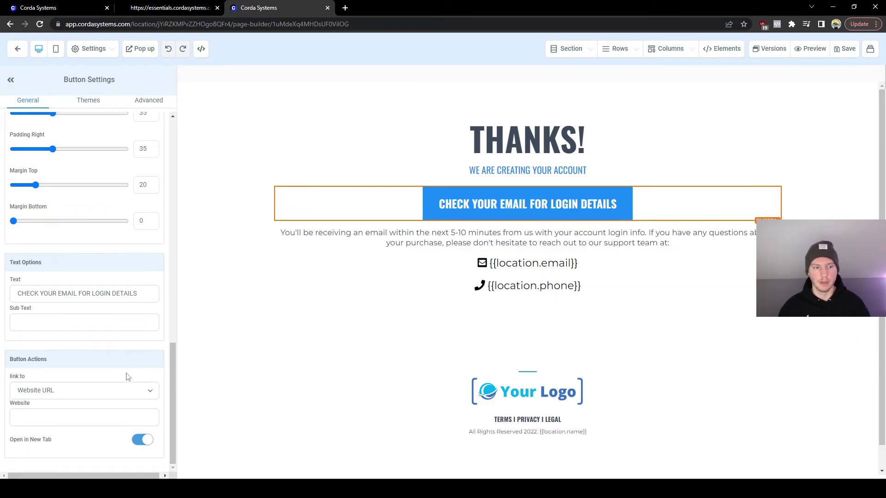
left_click(38, 417)
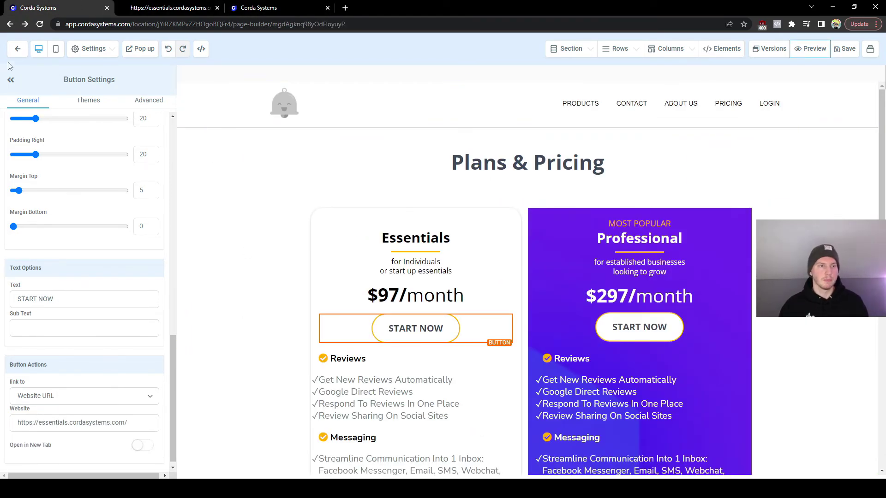
left_click(152, 24)
left_click(152, 24)
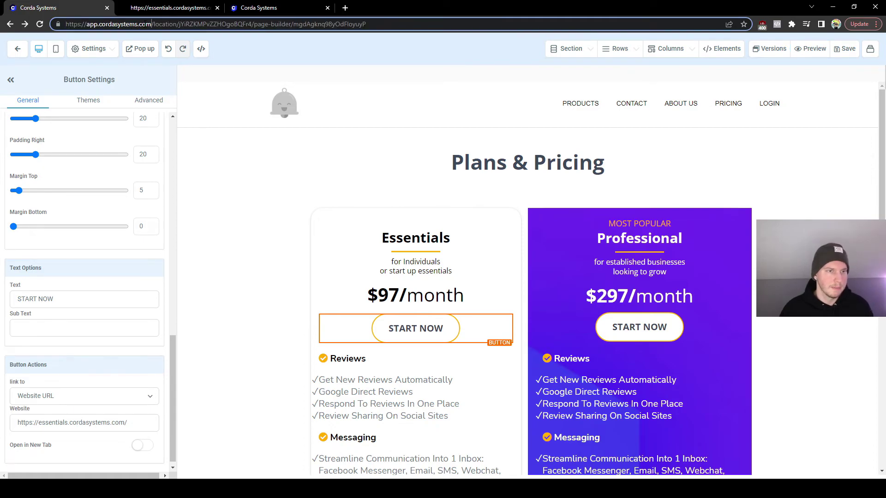
left_click_drag(151, 24, 86, 24)
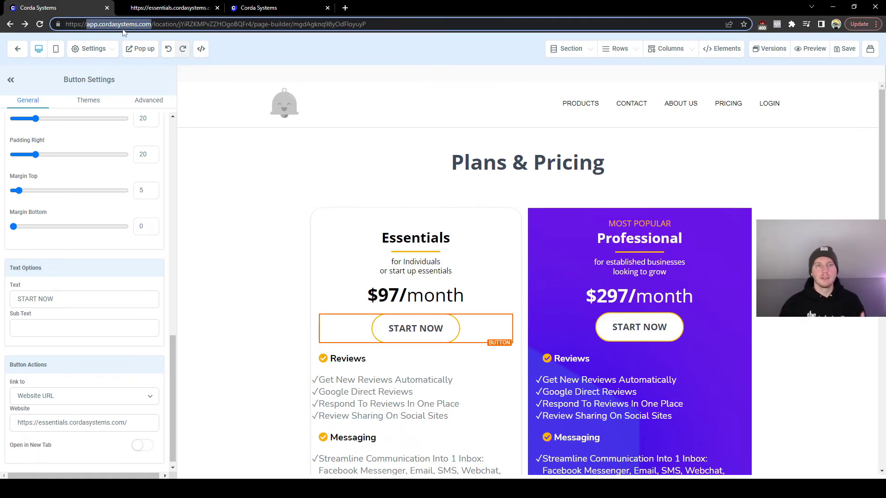
left_click(142, 24)
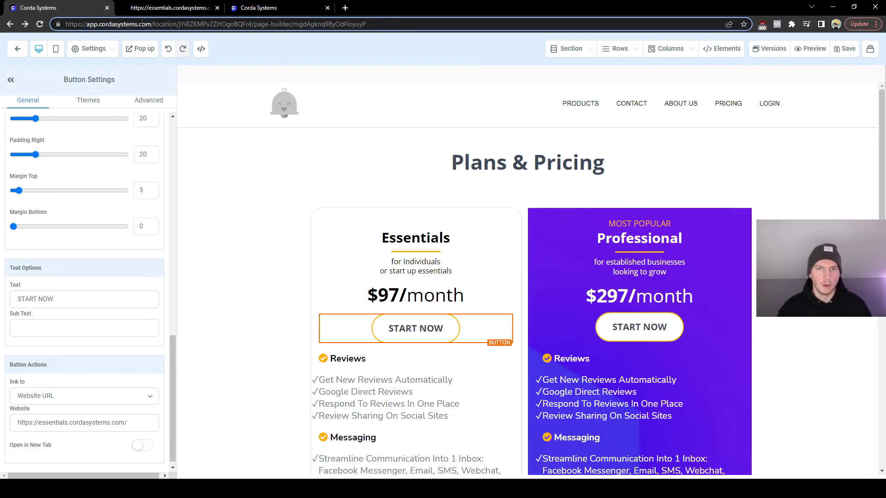
left_click_drag(151, 24, 87, 24)
key("ctrl+c")
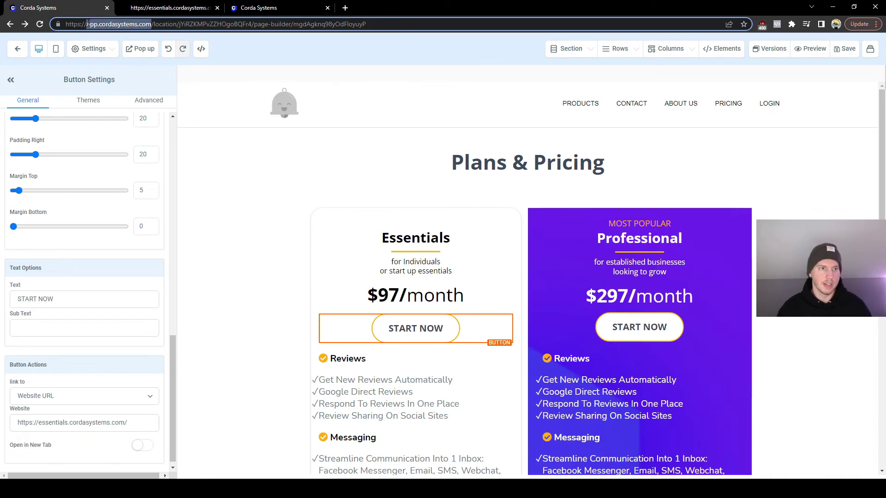
key("ctrl+3")
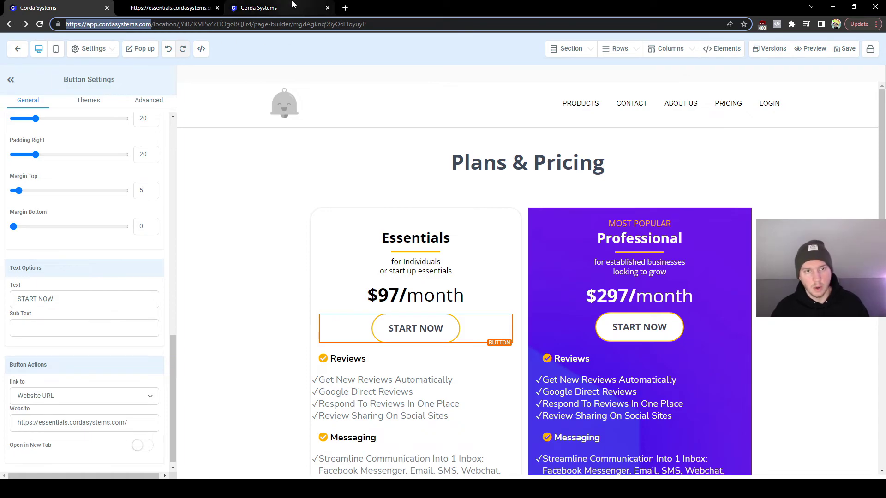
right_click(69, 420)
left_click(74, 369)
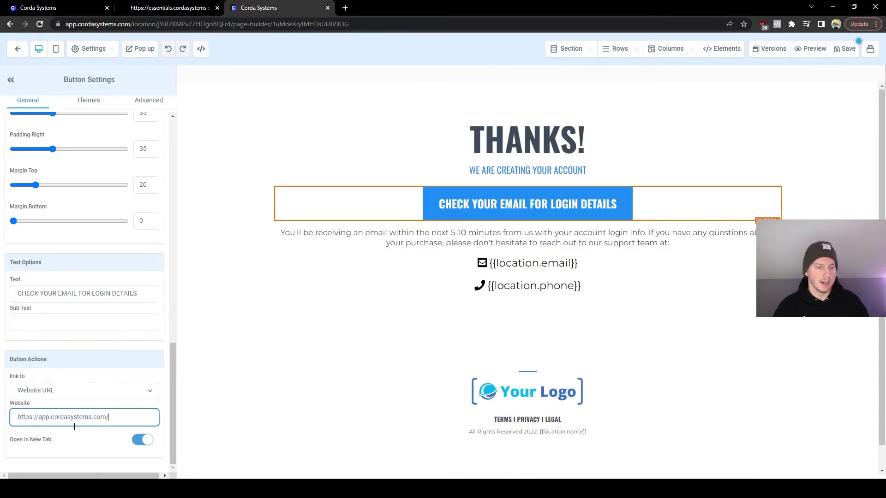
left_click(79, 441)
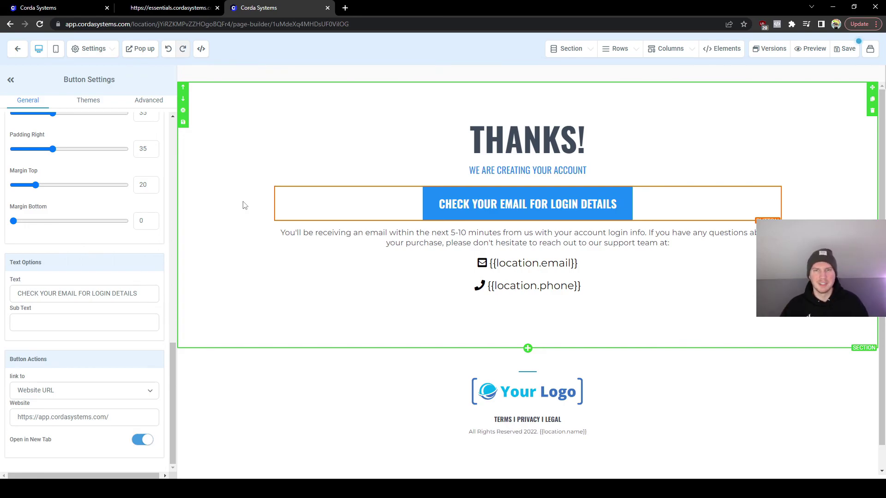
Save the Confirmation page, return to the Professional Plan funnel, and select its Checkout step.
key("ctrl+s")
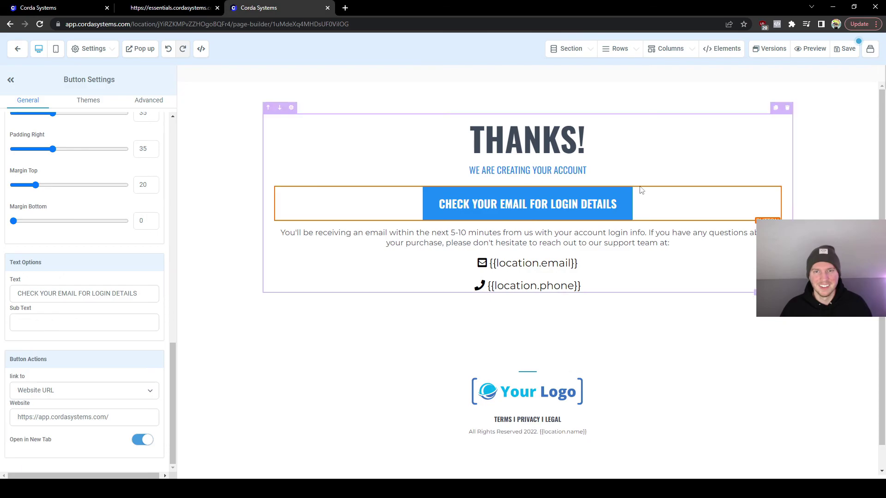
left_click(729, 472)
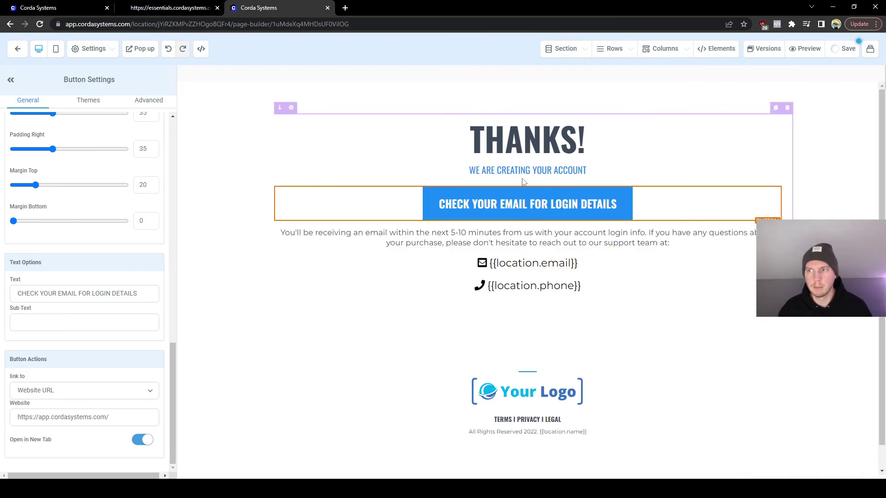
left_click(17, 54)
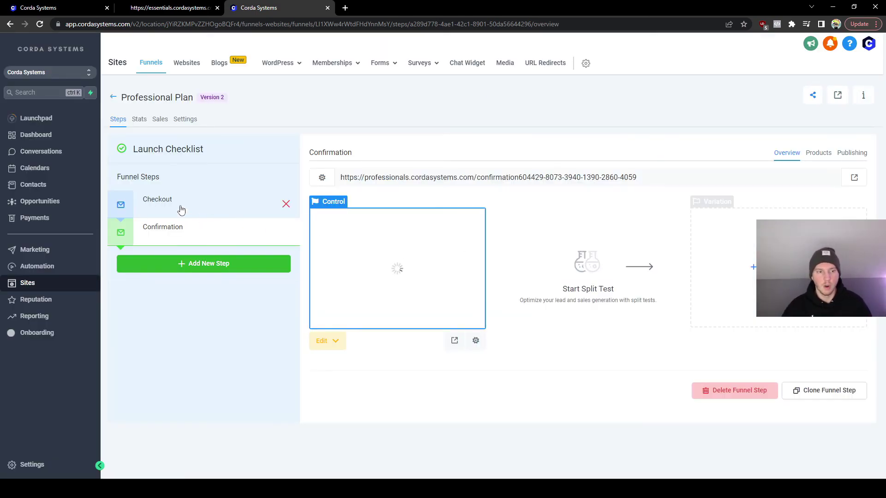
left_click(180, 210)
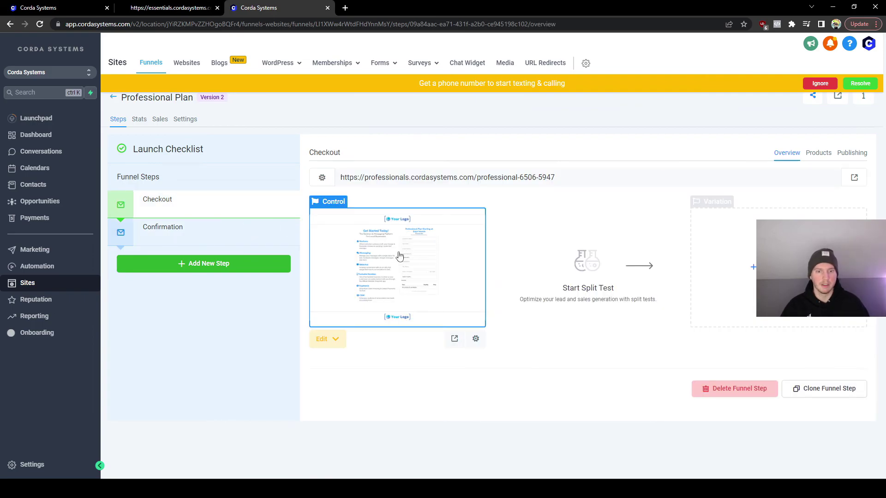